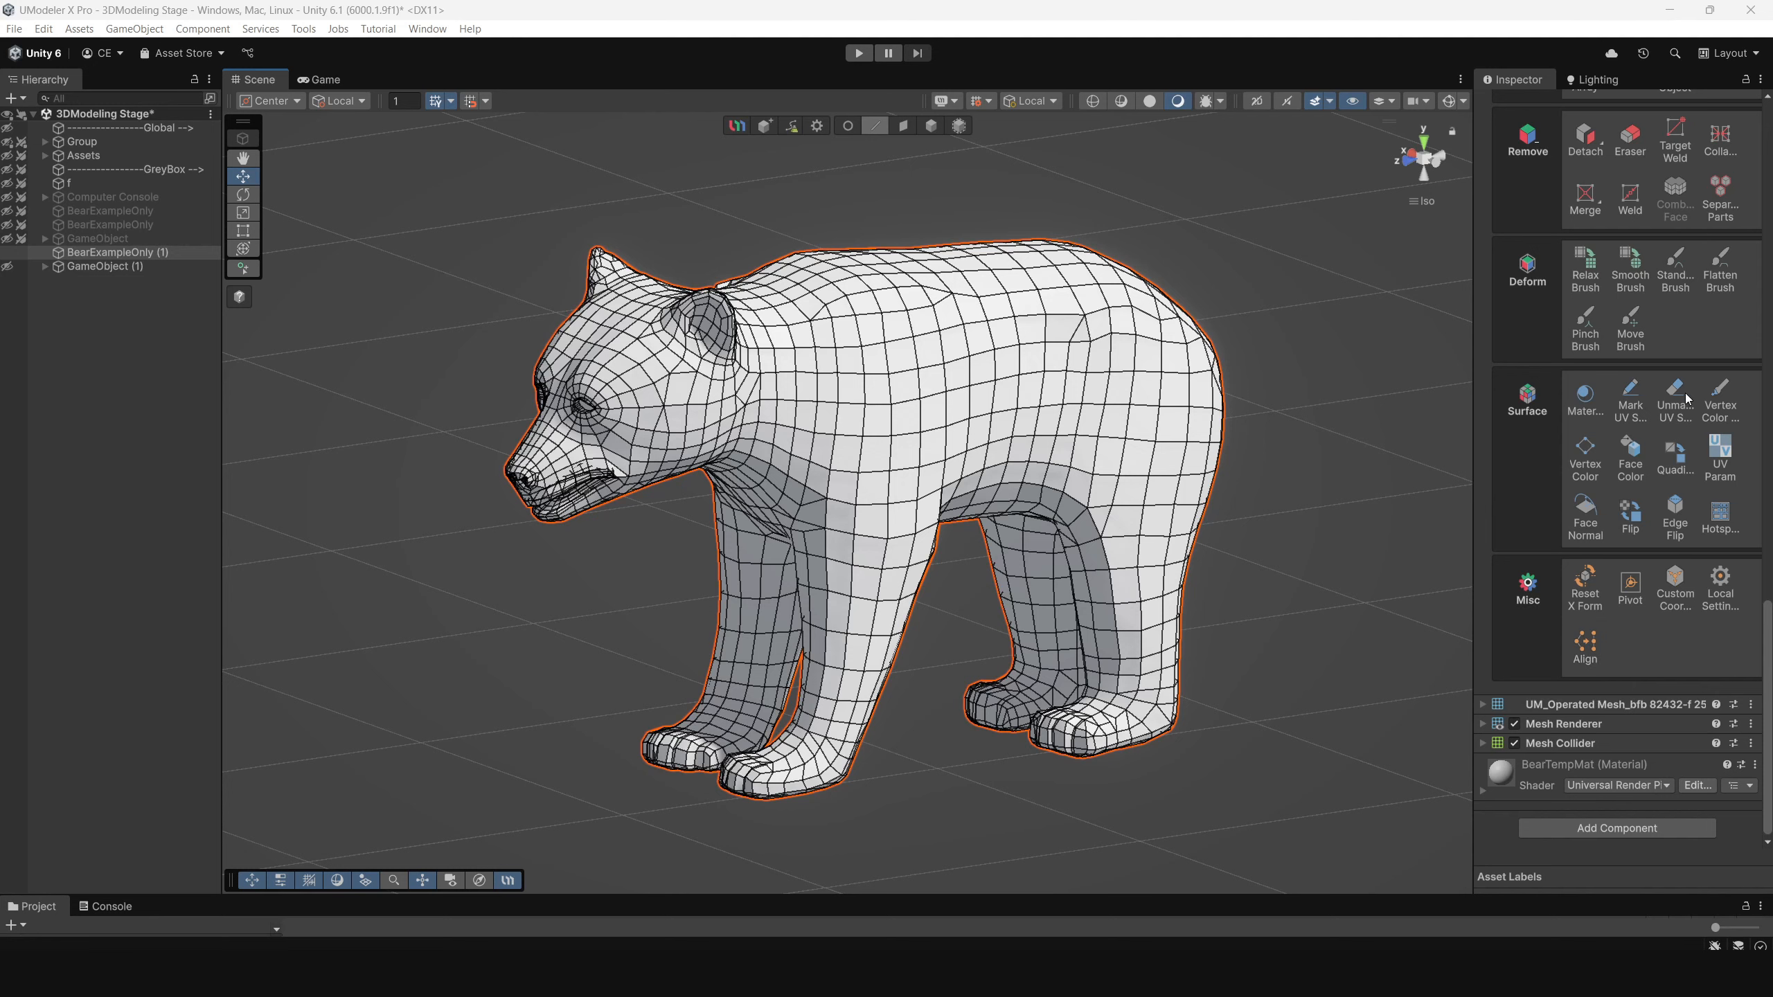
pyautogui.click(1584, 458)
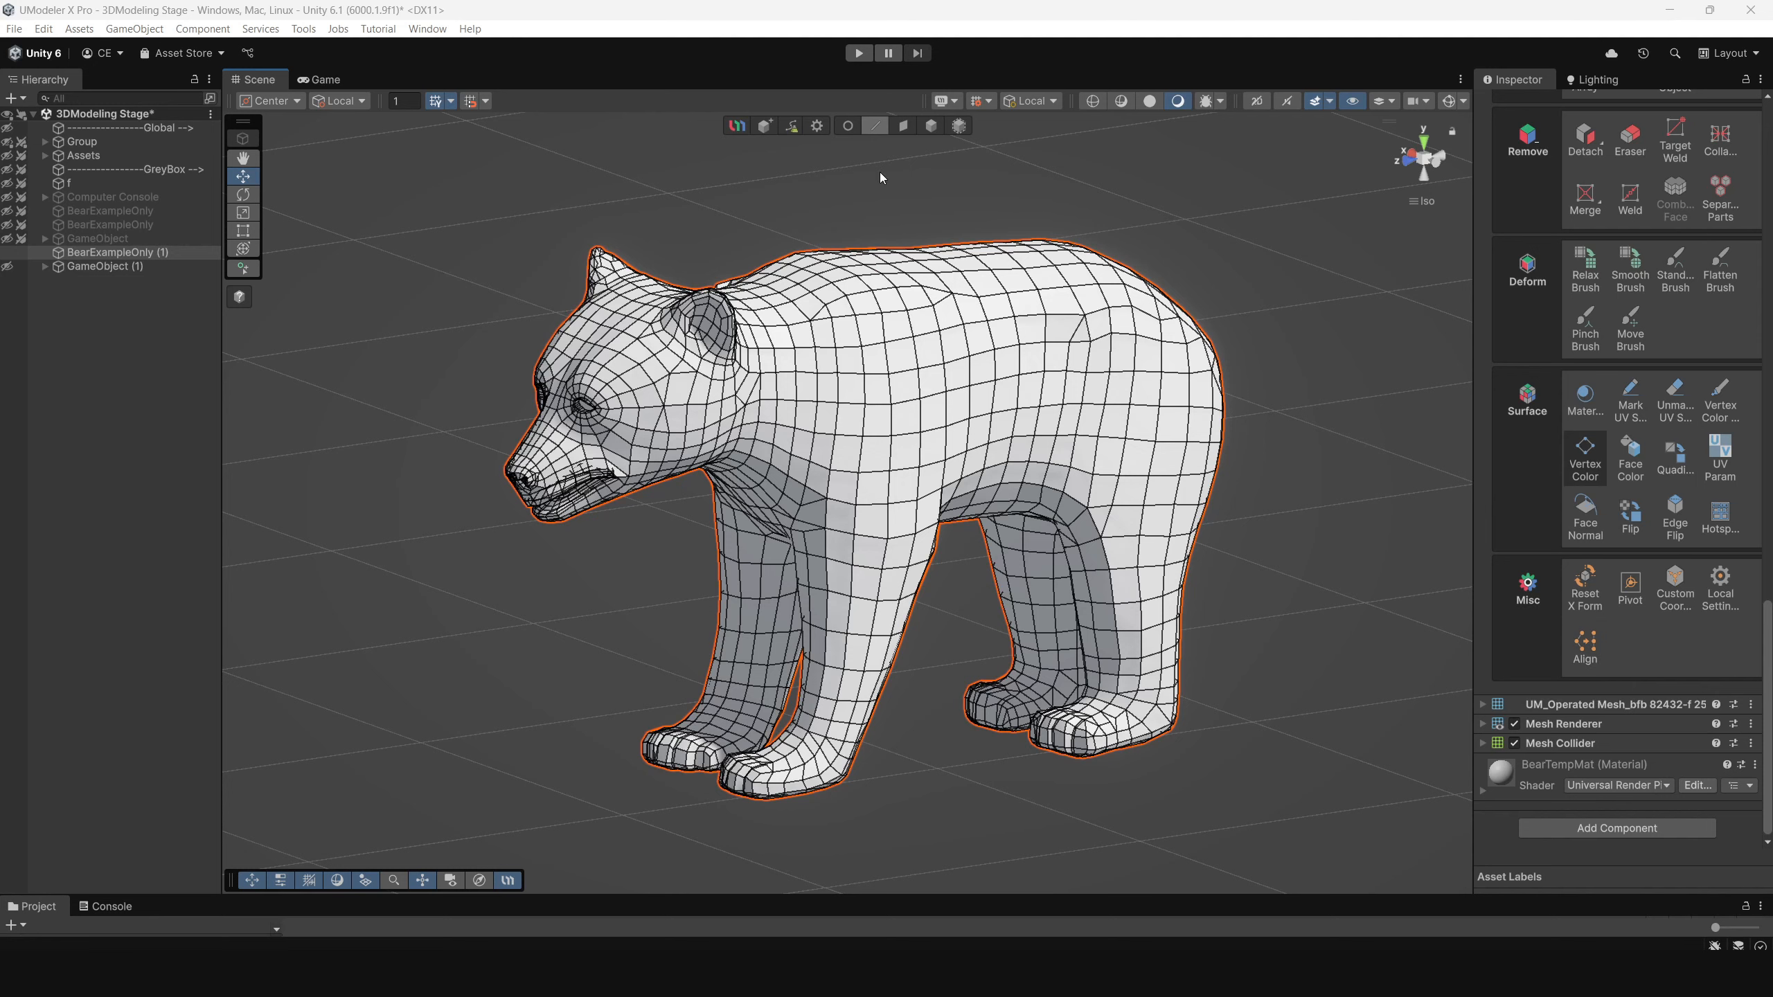
pyautogui.scroll(2, 822, 325)
pyautogui.click(1584, 459)
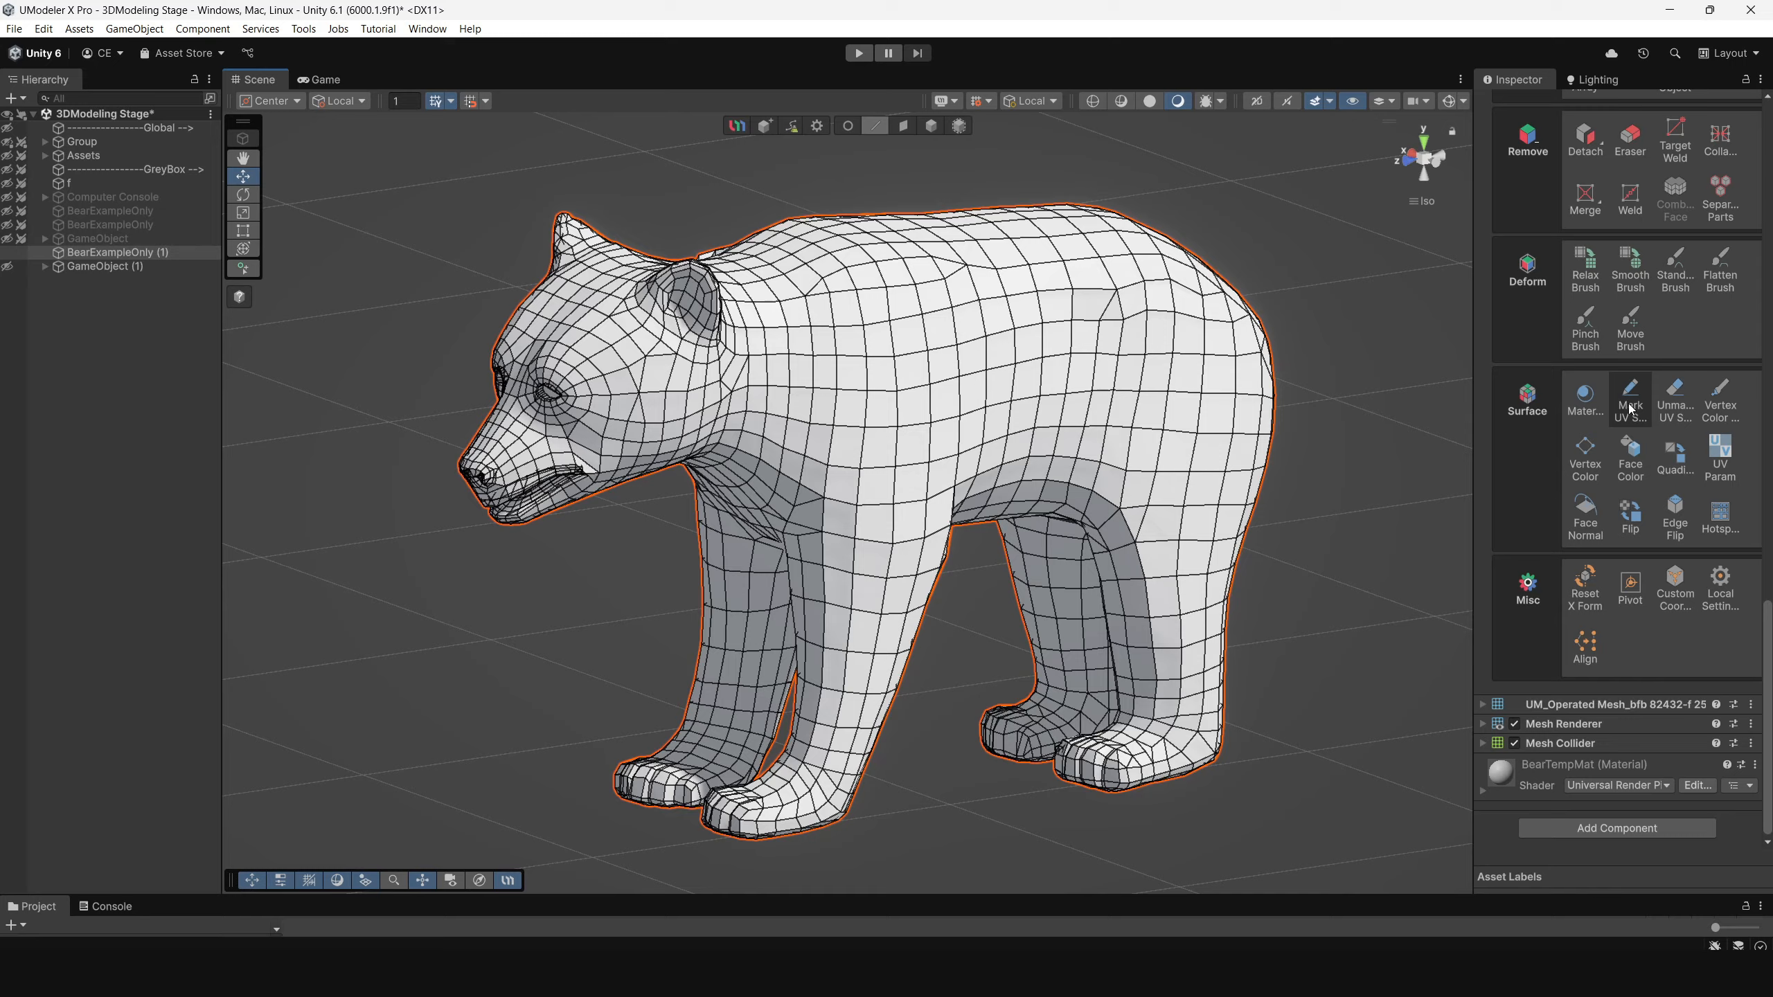
# Step: Select the closed edge loop around the bear's face, across the forehead, cheeks and under the jaw, and mark it as a UV seam
pyautogui.scroll(5, 700, 381)
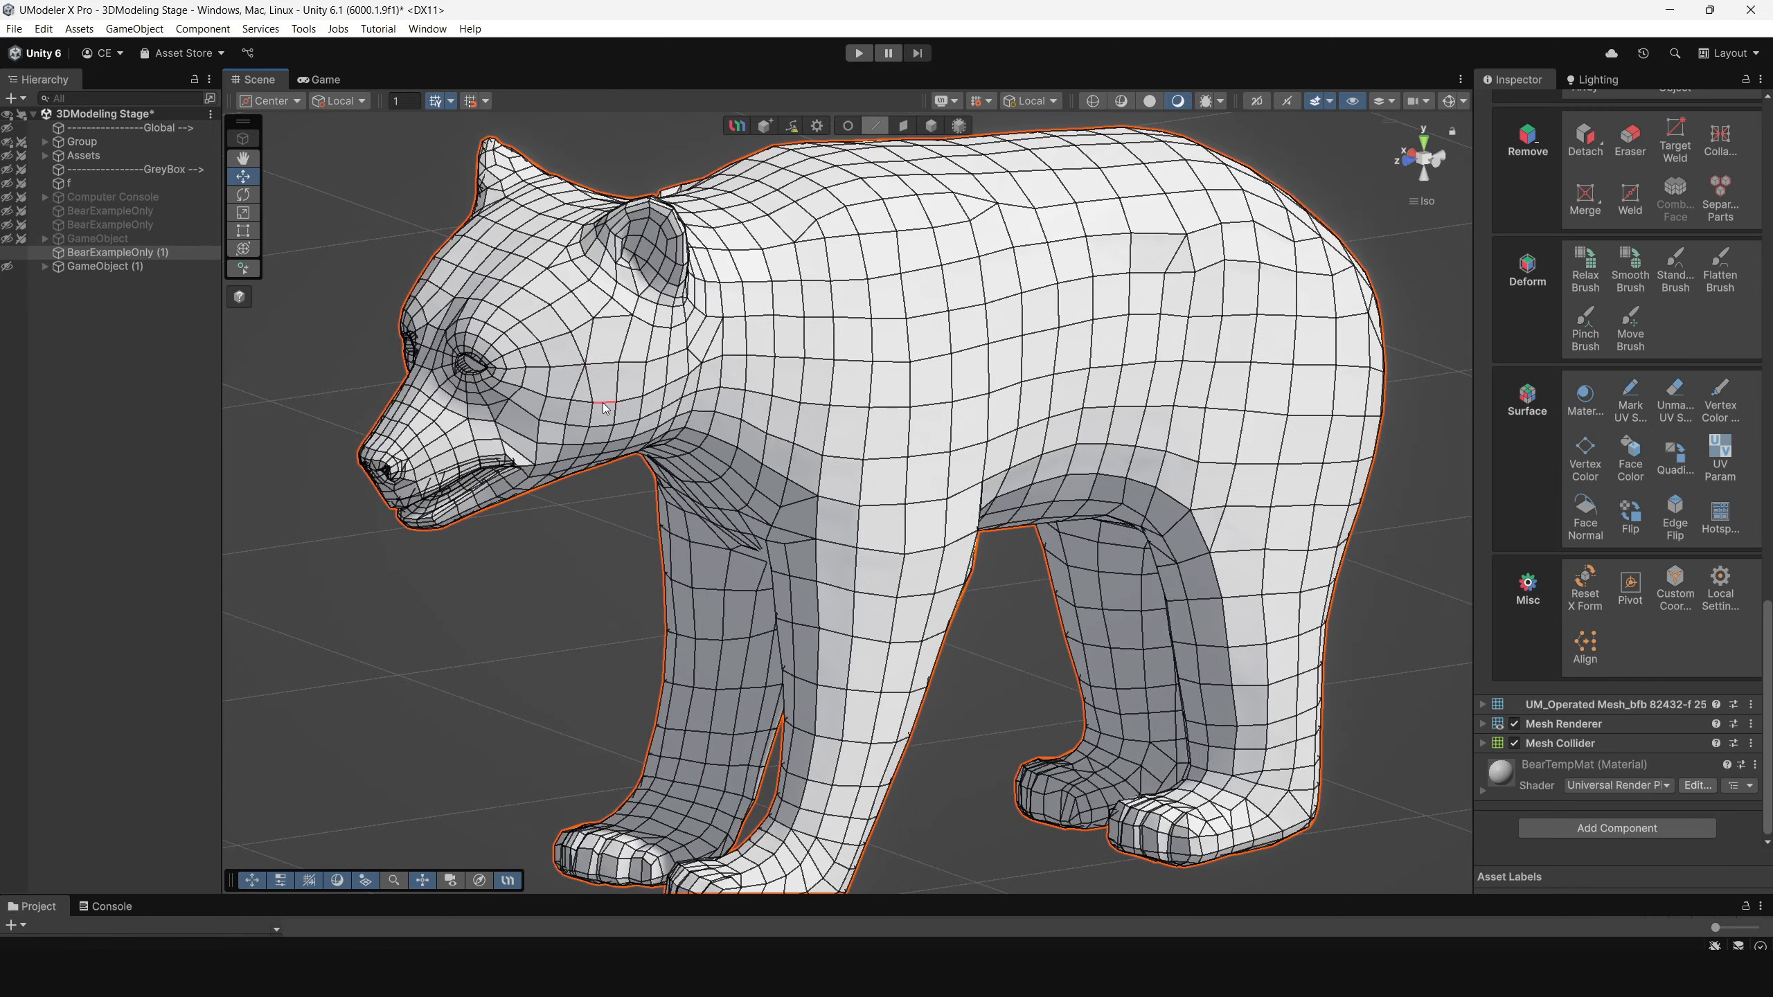
pyautogui.scroll(3, 682, 378)
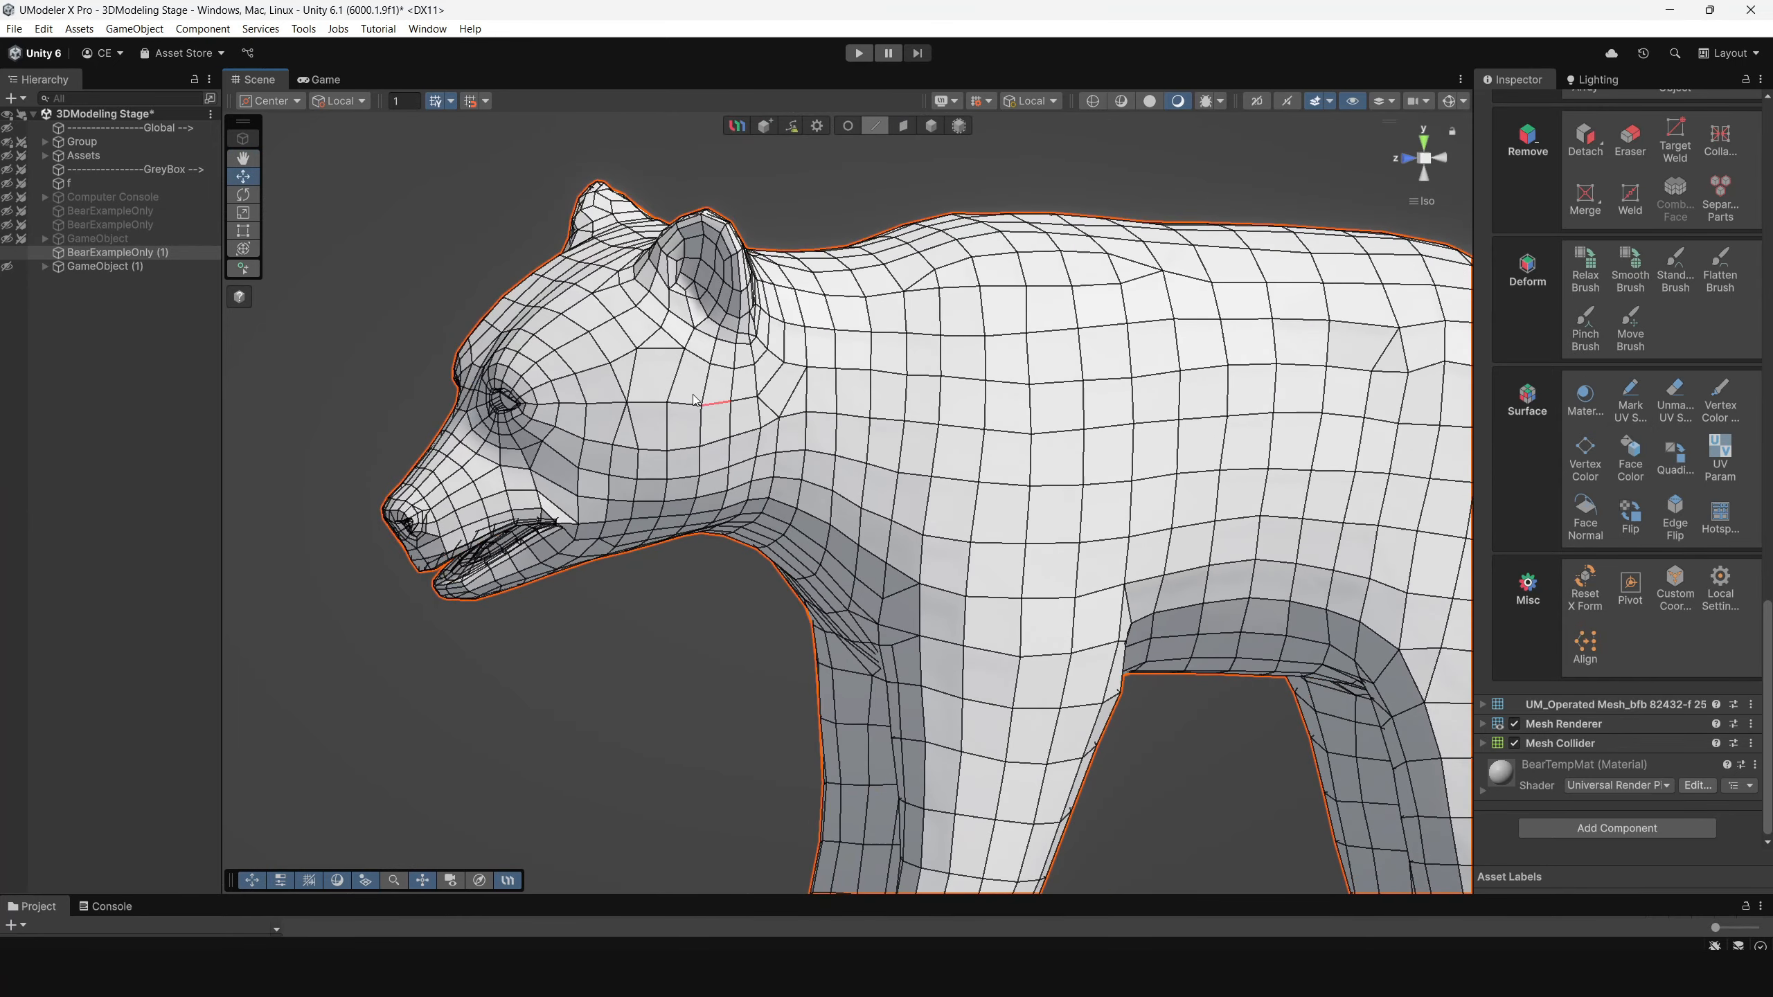
pyautogui.doubleClick(602, 356)
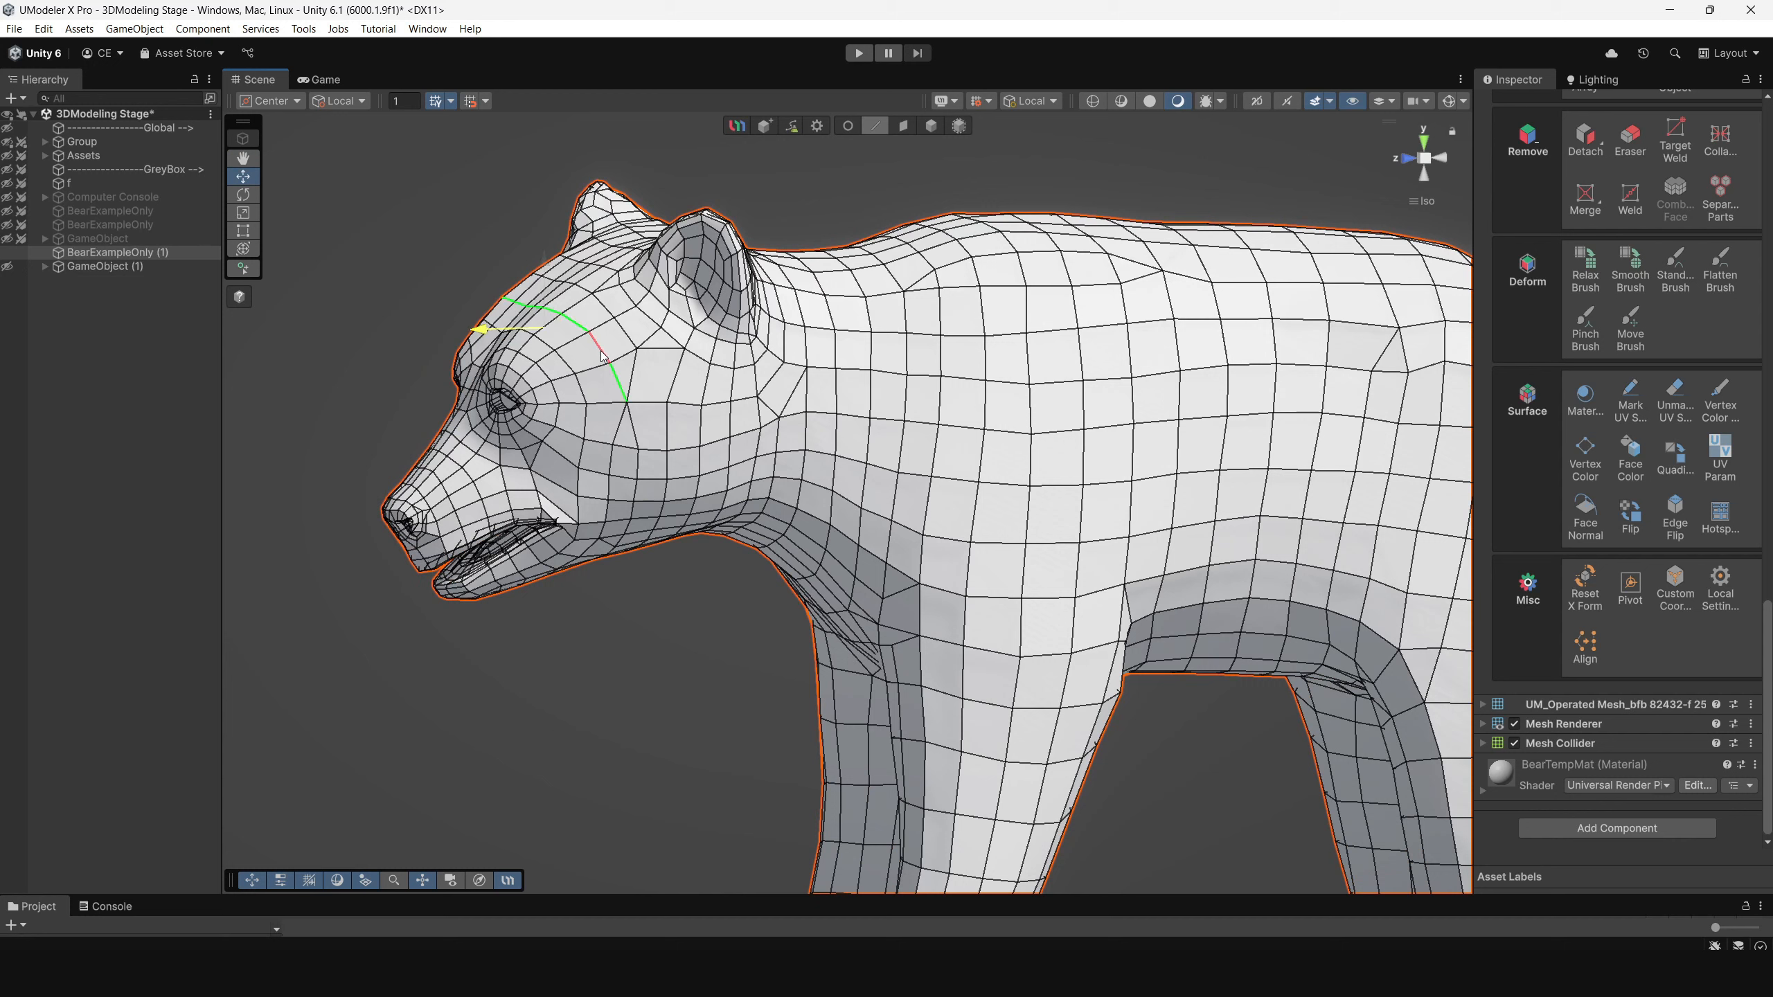
pyautogui.keyDown('shift'); pyautogui.doubleClick(635, 436); pyautogui.keyUp('shift')
pyautogui.keyDown('alt'); pyautogui.moveTo(570, 468); pyautogui.dragTo(827, 597); pyautogui.keyUp('alt')
pyautogui.keyDown('shift'); pyautogui.doubleClick(730, 396); pyautogui.keyUp('shift')
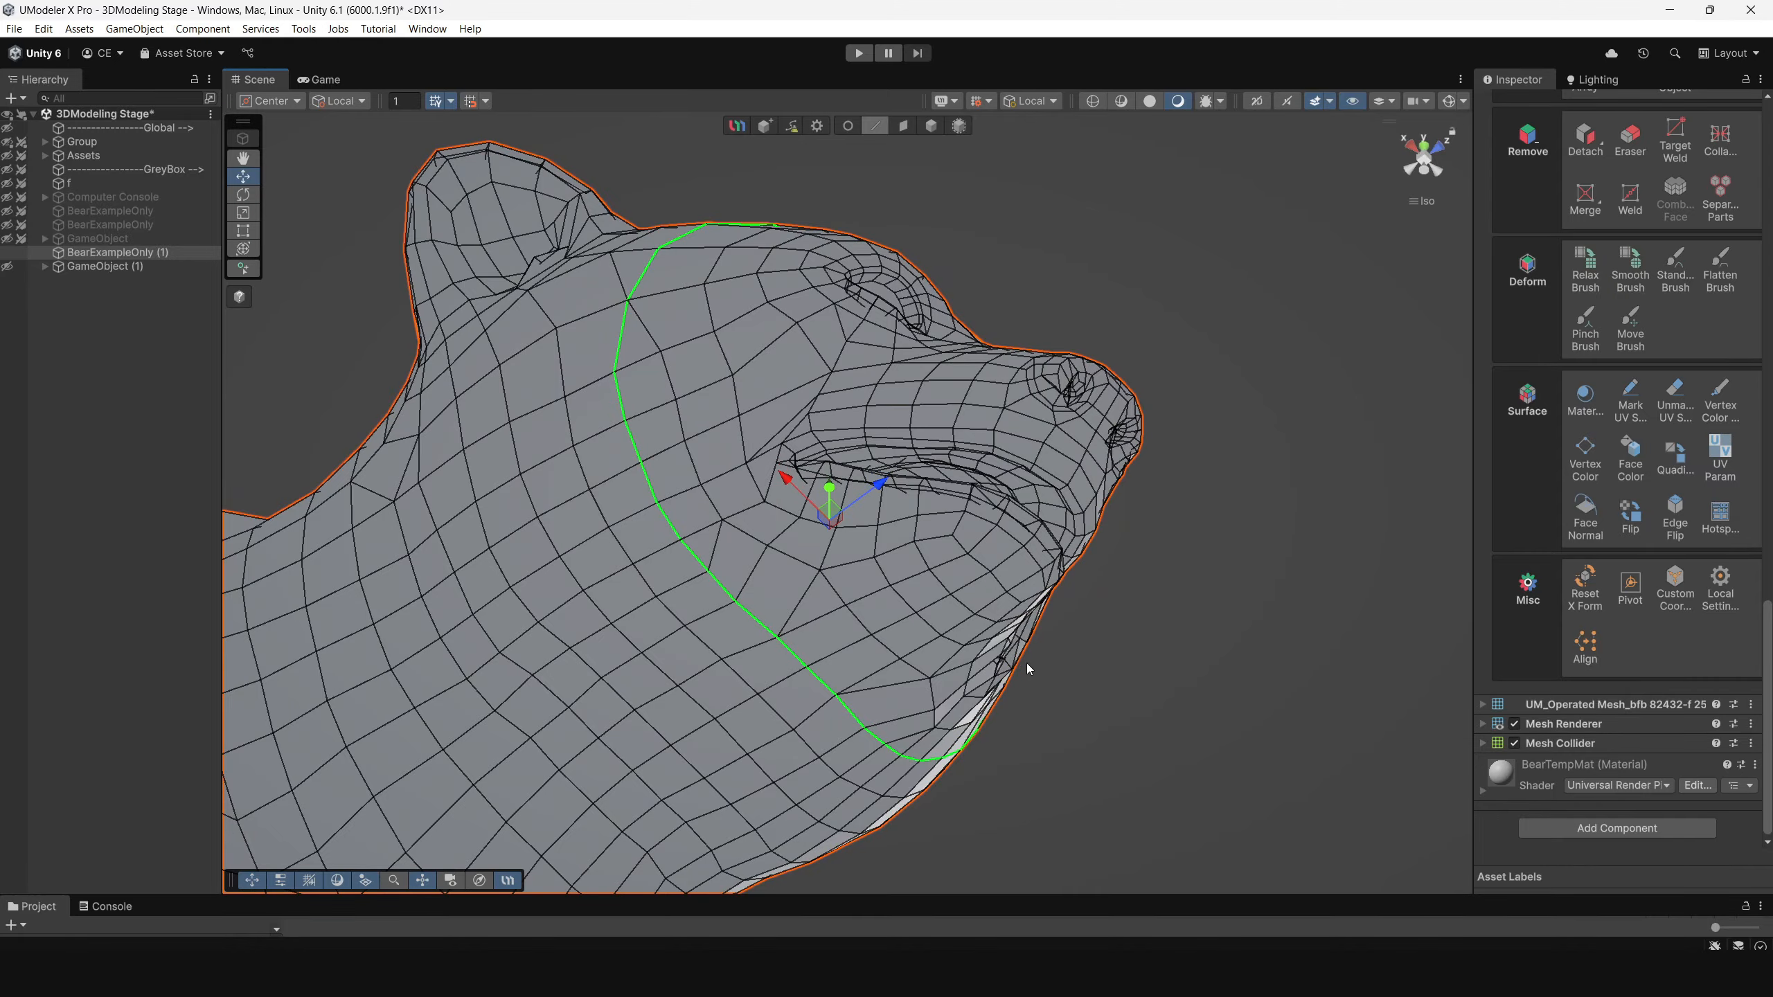
pyautogui.keyDown('alt'); pyautogui.moveTo(1021, 665); pyautogui.dragTo(1117, 664); pyautogui.keyUp('alt')
pyautogui.scroll(-3, 849, 382)
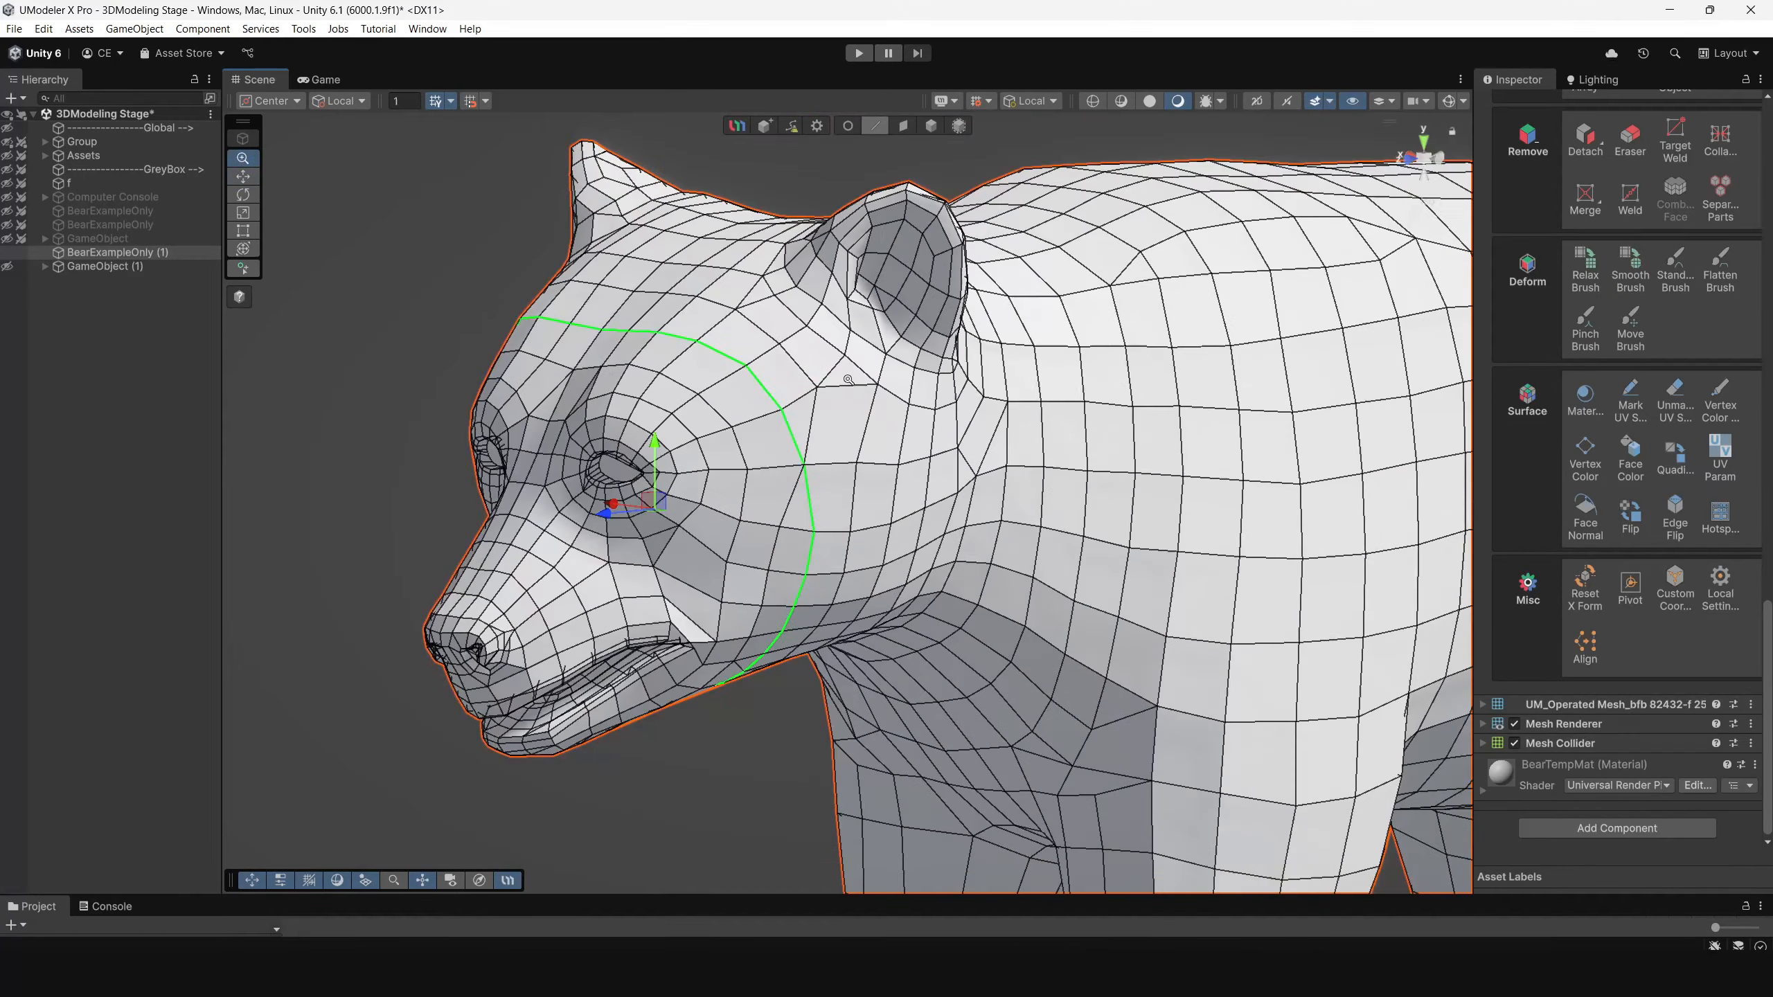
pyautogui.keyDown('alt'); pyautogui.moveTo(849, 382); pyautogui.dragTo(921, 433); pyautogui.keyUp('alt')
pyautogui.scroll(-1, 939, 455)
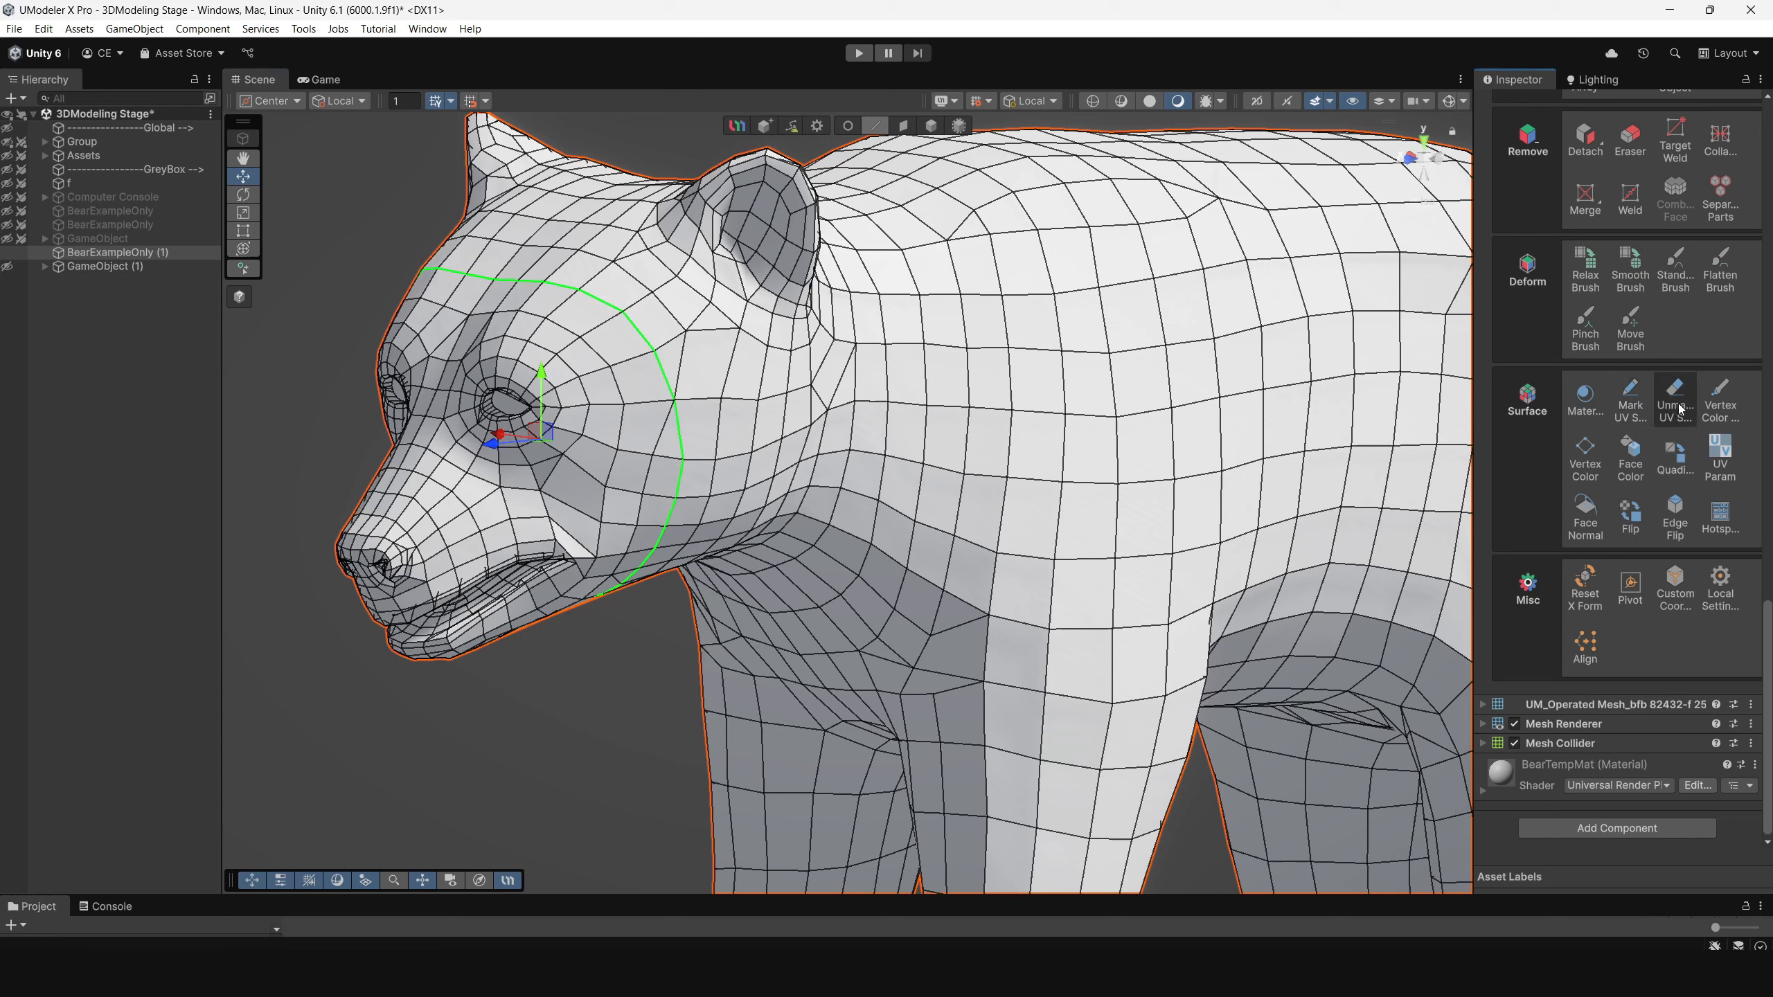
pyautogui.click(1680, 411)
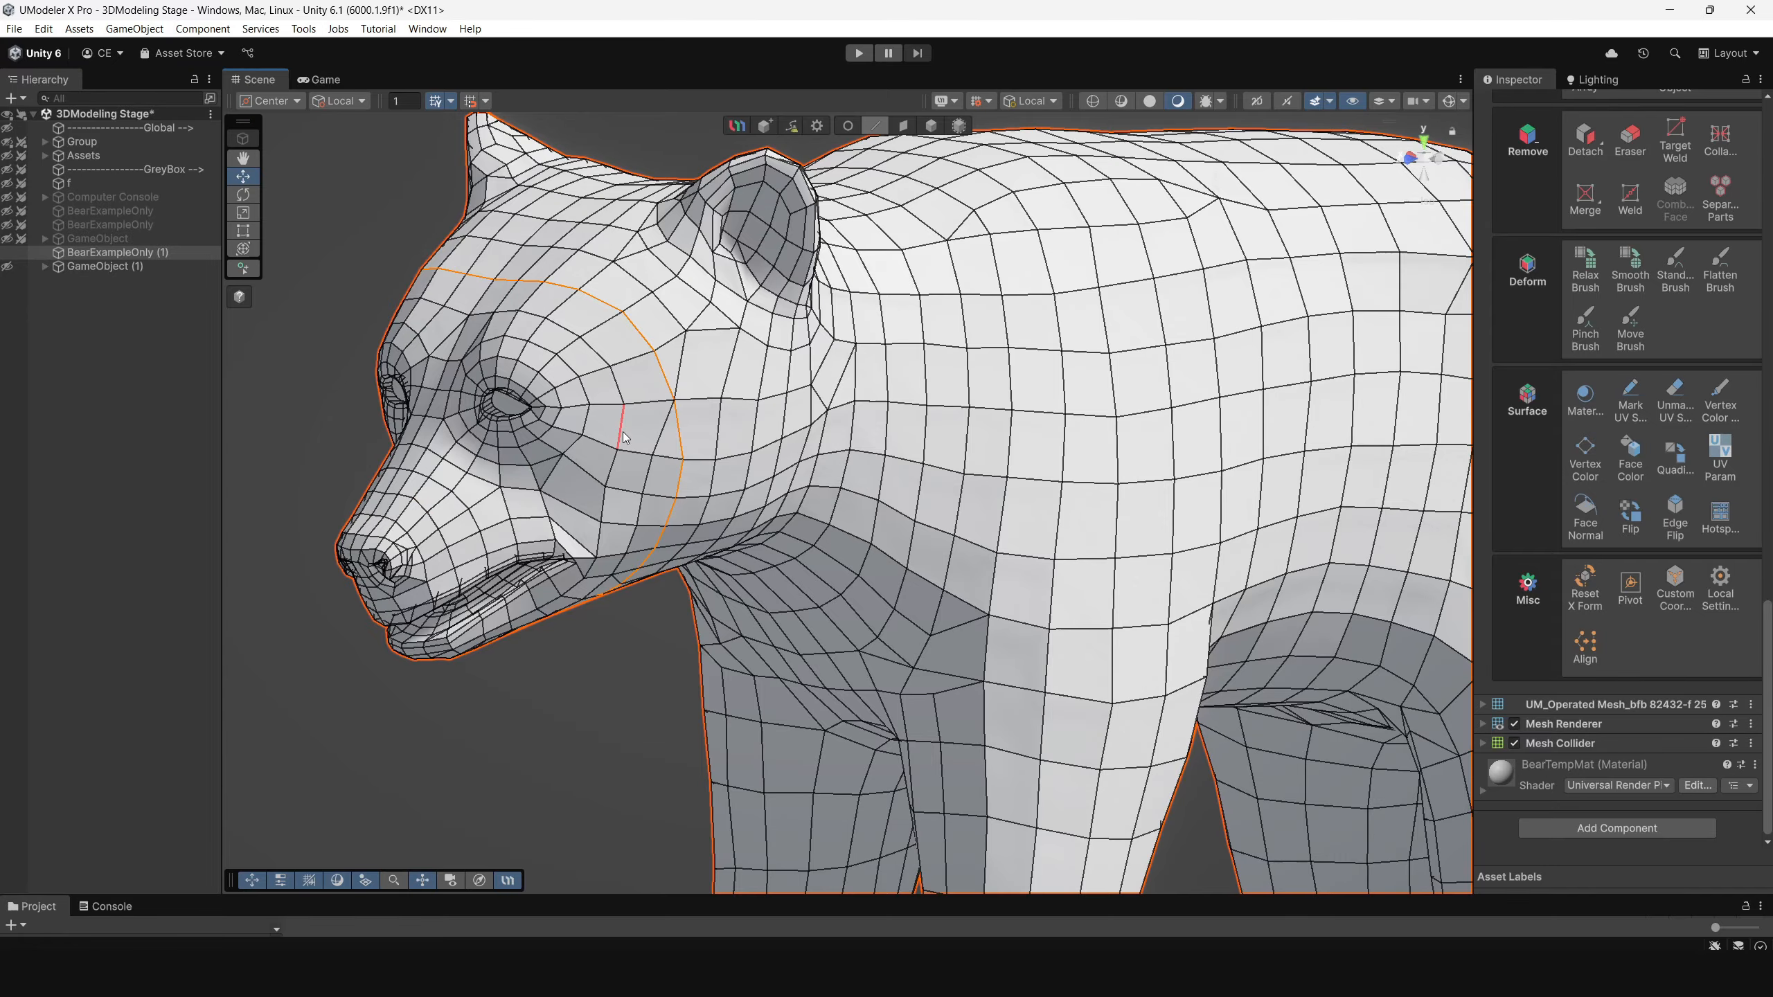
# Step: Examine the face seam from both sides of the head and the neck topology behind the ears
pyautogui.keyDown('alt'); pyautogui.moveTo(623, 437); pyautogui.dragTo(1037, 431); pyautogui.keyUp('alt')
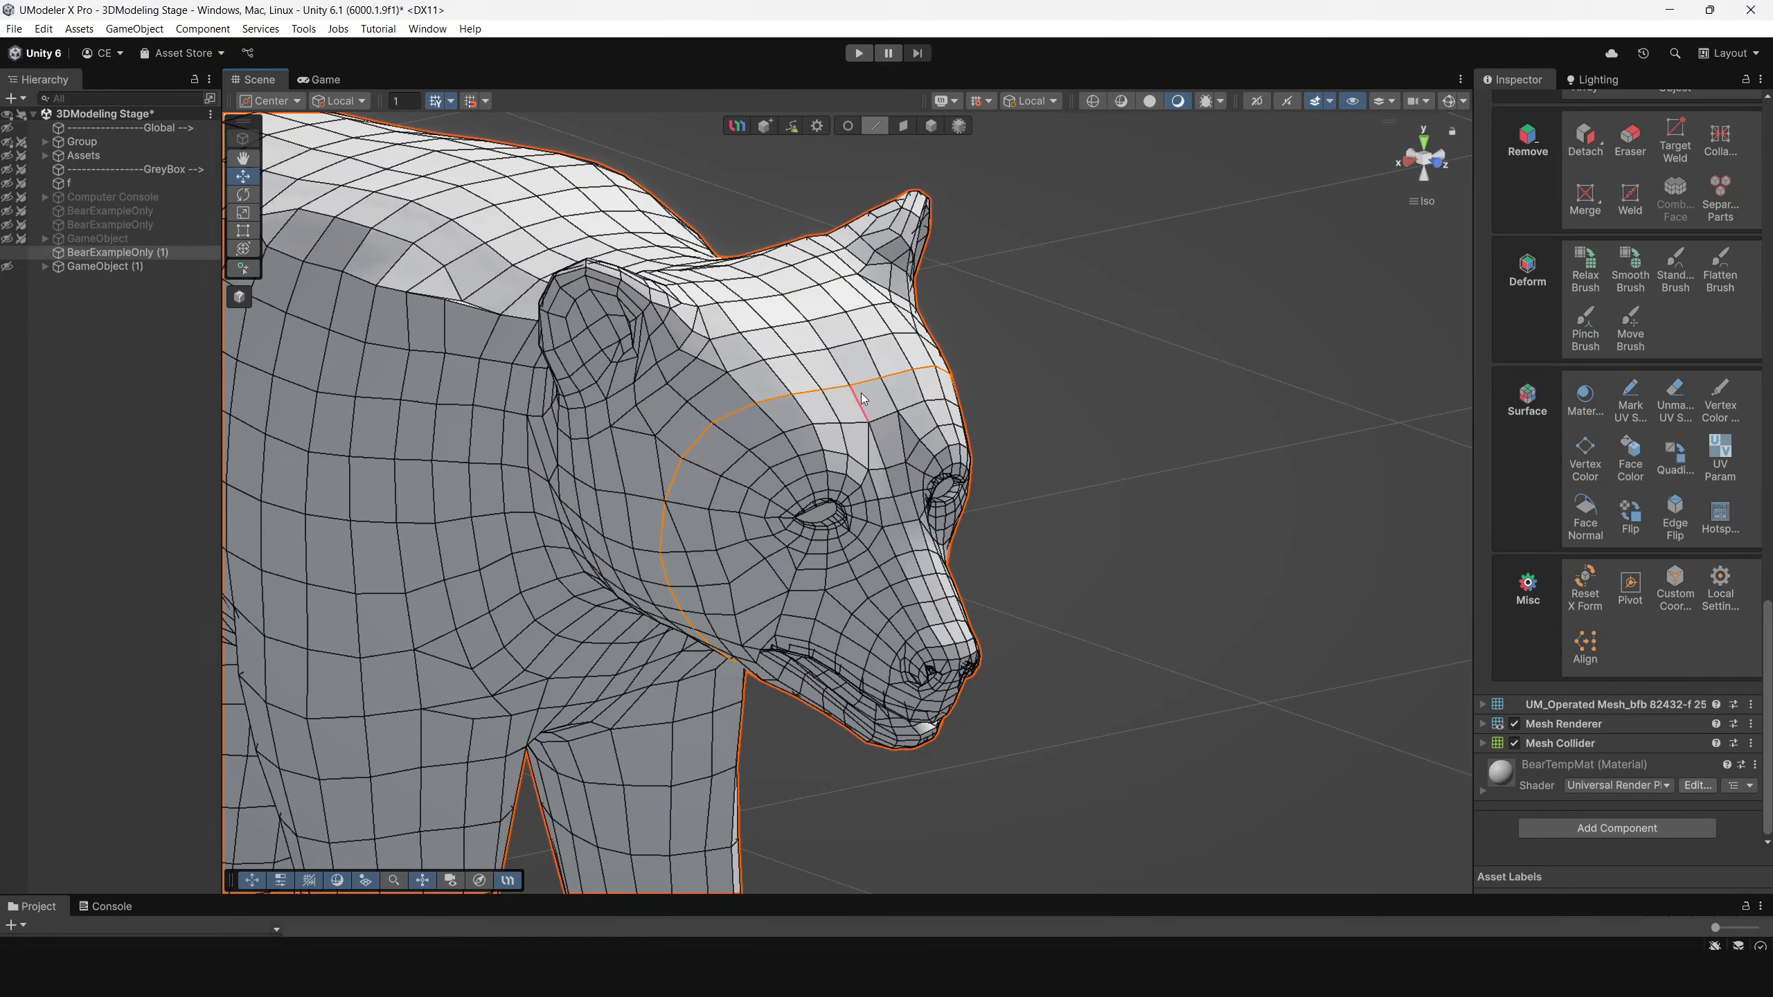
pyautogui.keyDown('alt'); pyautogui.moveTo(936, 403); pyautogui.dragTo(666, 391); pyautogui.keyUp('alt')
pyautogui.keyDown('alt'); pyautogui.moveTo(838, 426); pyautogui.dragTo(803, 406, button='right'); pyautogui.keyUp('alt')
pyautogui.keyDown('alt'); pyautogui.moveTo(802, 405); pyautogui.dragTo(845, 454); pyautogui.keyUp('alt')
pyautogui.moveTo(844, 453); pyautogui.dragTo(885, 614, button='middle')
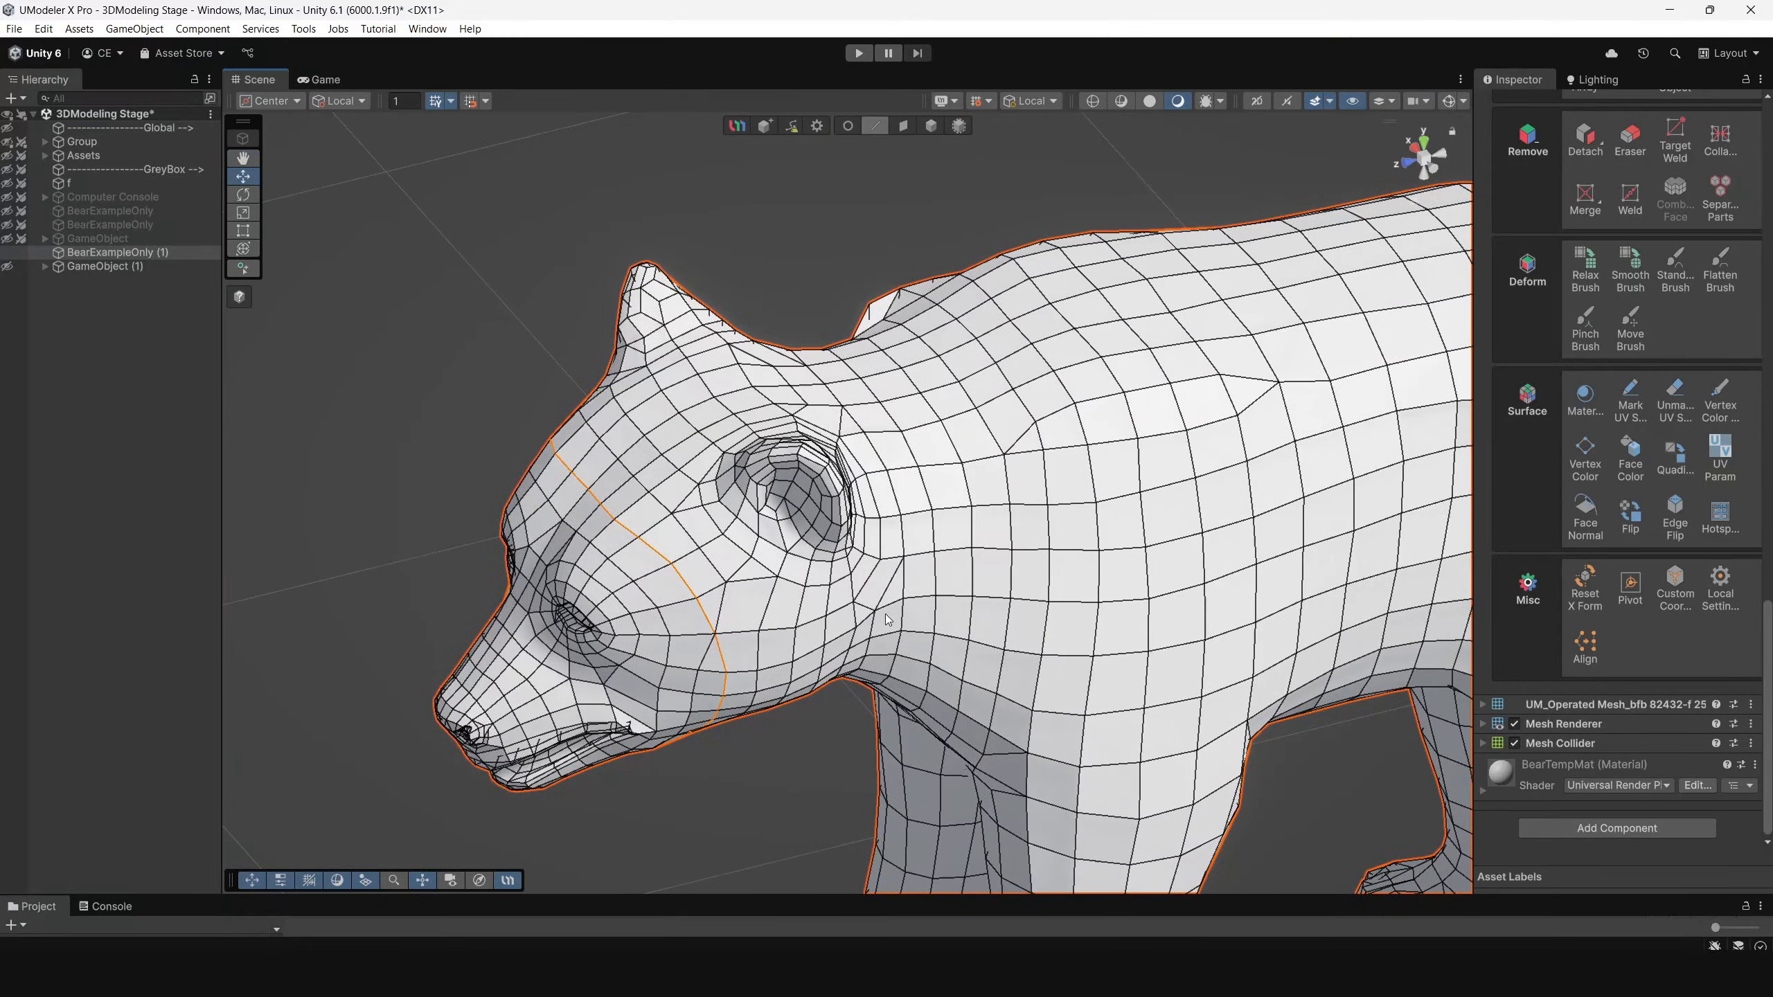
pyautogui.keyDown('alt'); pyautogui.moveTo(885, 619); pyautogui.dragTo(809, 594); pyautogui.keyUp('alt')
pyautogui.keyDown('alt'); pyautogui.moveTo(810, 593); pyautogui.dragTo(938, 712, button='right'); pyautogui.keyUp('alt')
pyautogui.keyDown('alt'); pyautogui.moveTo(938, 713); pyautogui.dragTo(876, 517); pyautogui.keyUp('alt')
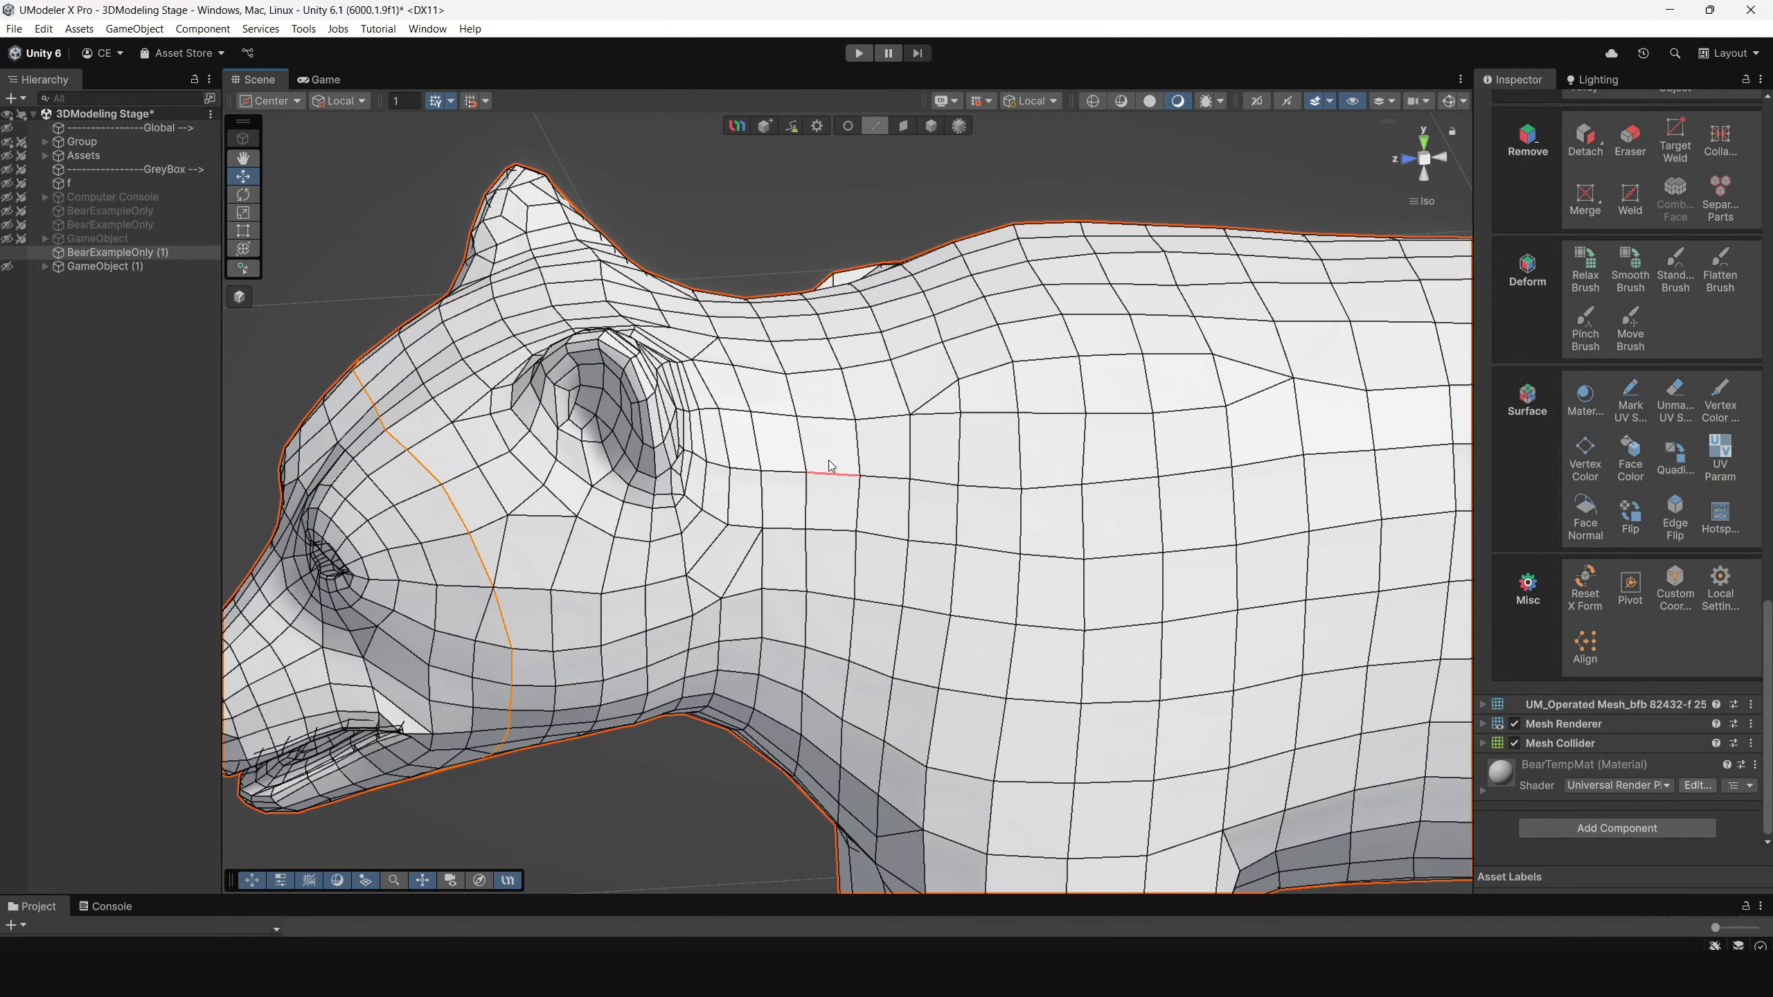
# Step: Select the edge loop around the bear's neck just behind the ears and mark it as a UV seam
pyautogui.doubleClick(757, 446)
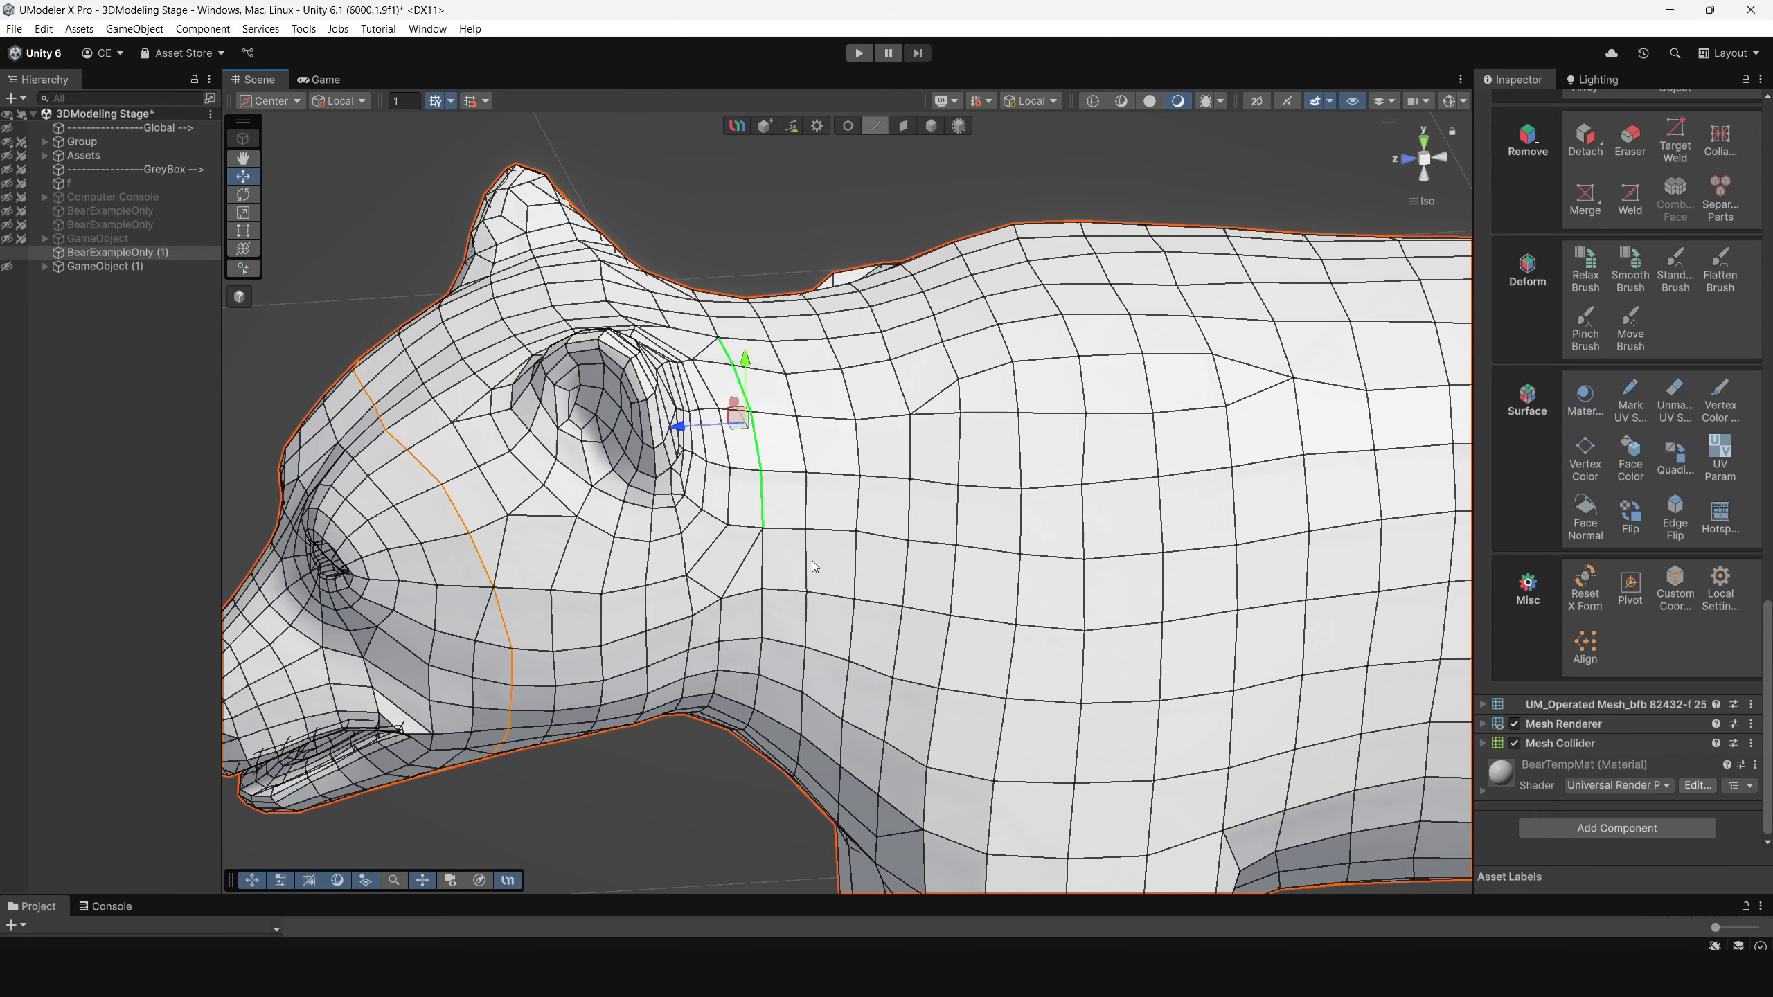
pyautogui.keyDown('shift'); pyautogui.doubleClick(764, 567); pyautogui.keyUp('shift')
pyautogui.keyDown('alt'); pyautogui.moveTo(766, 571); pyautogui.dragTo(737, 557); pyautogui.keyUp('alt')
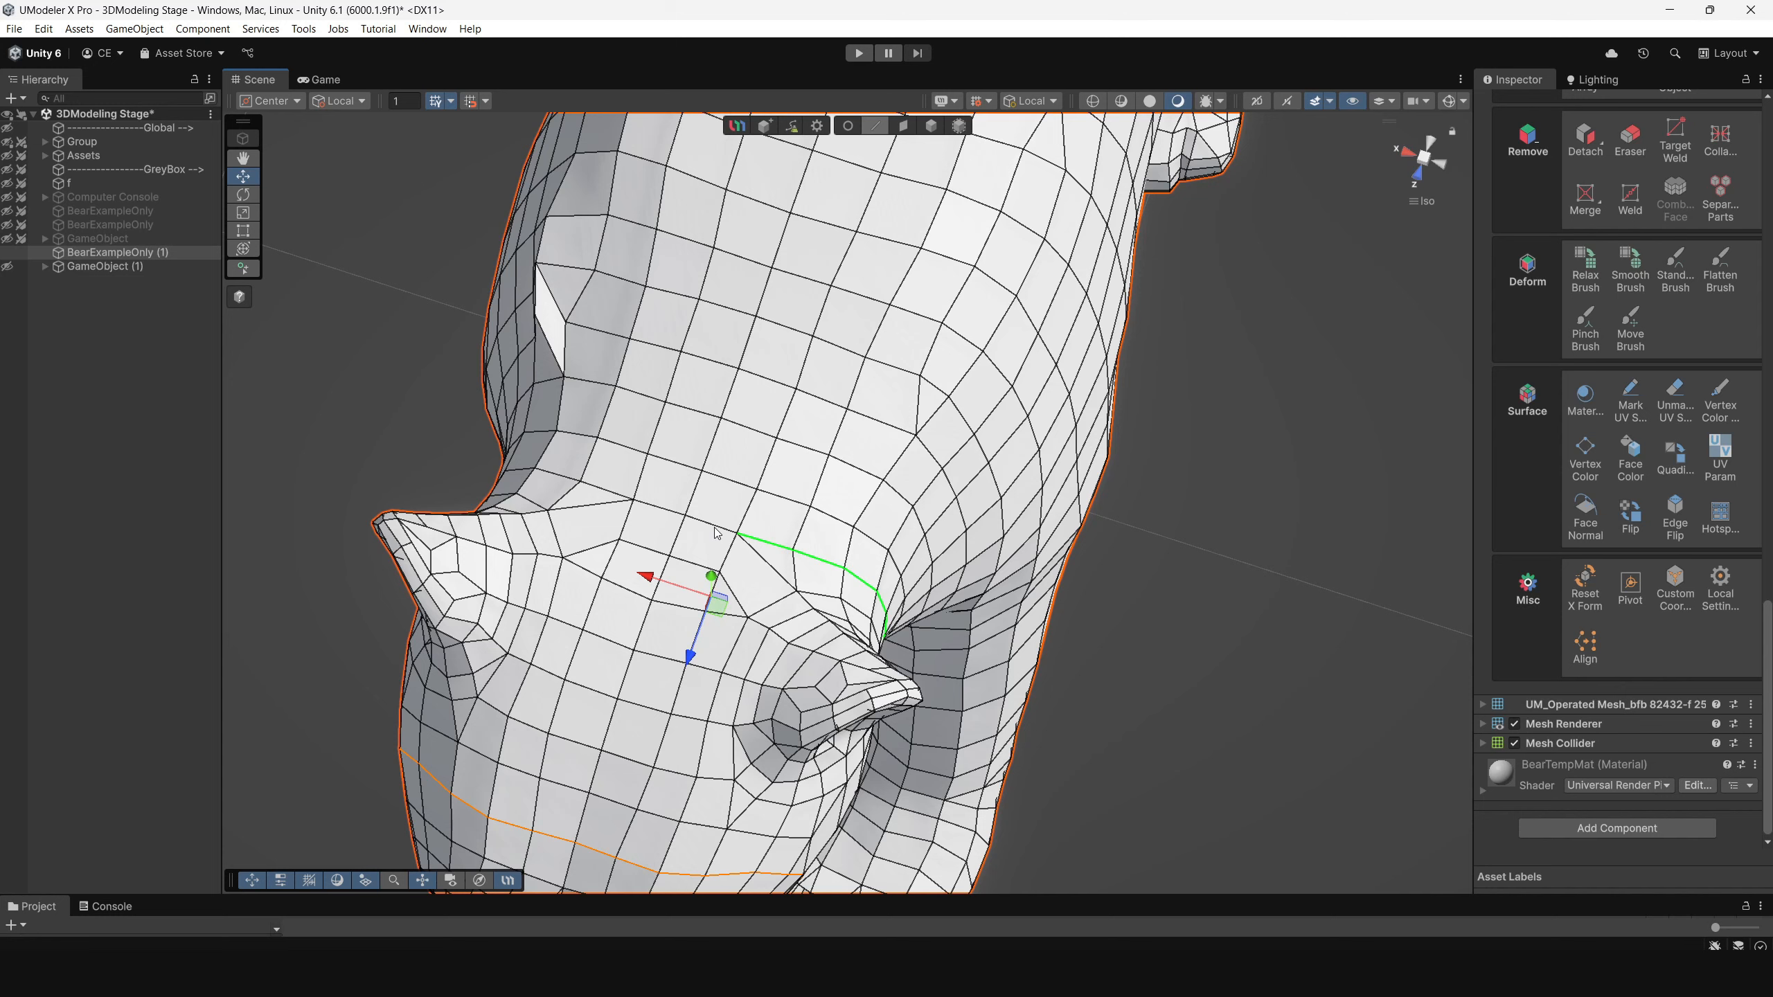
pyautogui.press('z')
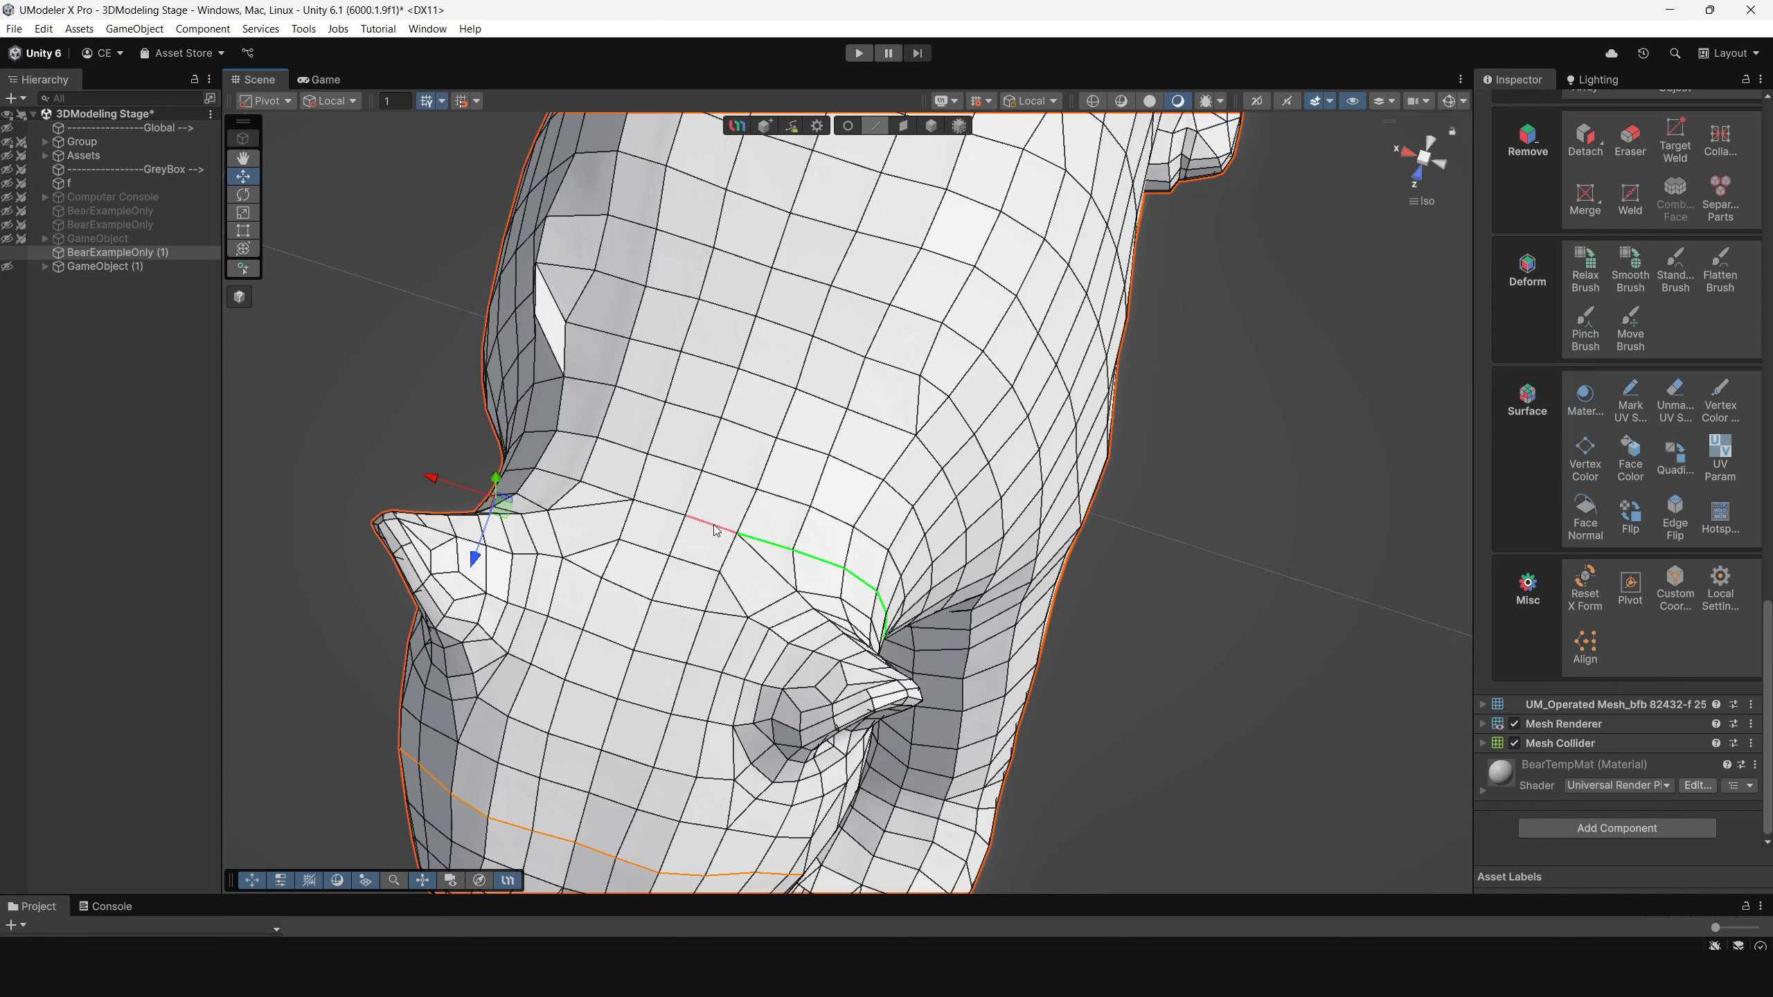
pyautogui.keyDown('shift'); pyautogui.click(713, 525); pyautogui.keyUp('shift')
pyautogui.keyDown('shift'); pyautogui.doubleClick(599, 491); pyautogui.keyUp('shift')
pyautogui.keyDown('alt'); pyautogui.moveTo(528, 558); pyautogui.dragTo(758, 636); pyautogui.keyUp('alt')
pyautogui.click(1625, 408)
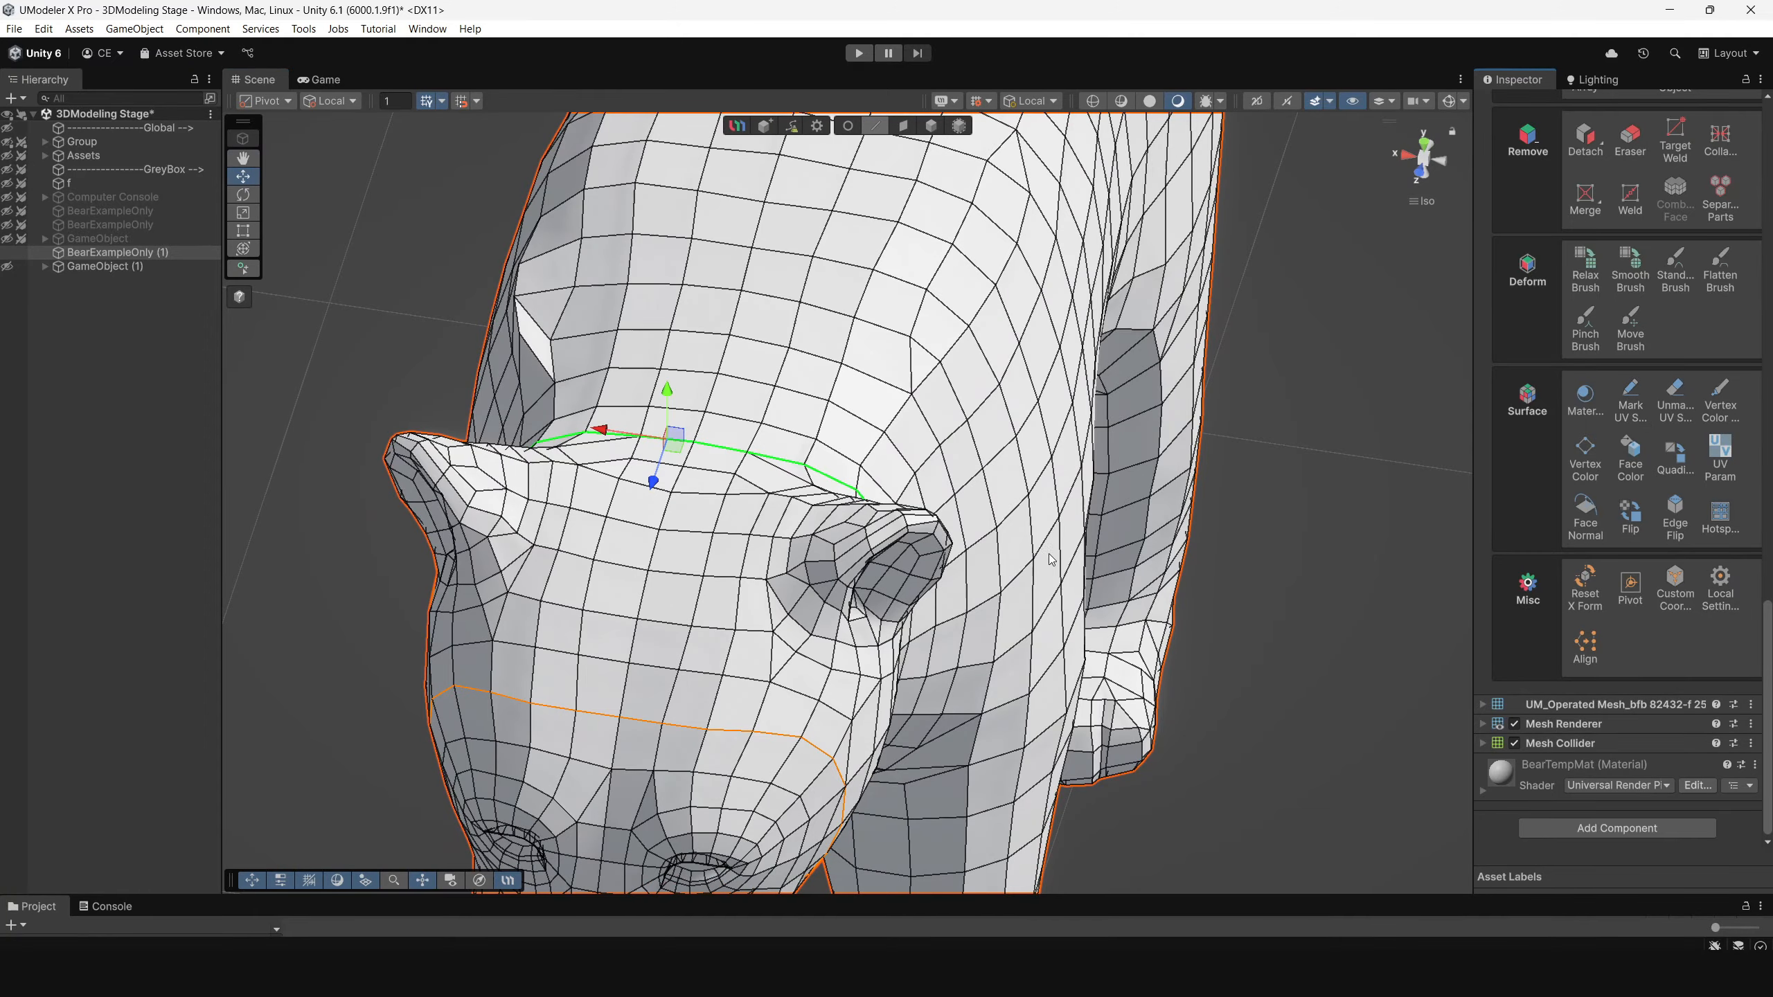
# Step: In Left view, select all faces of the bear's head in front of the neck seam
pyautogui.keyDown('alt'); pyautogui.moveTo(1095, 628); pyautogui.dragTo(979, 515); pyautogui.keyUp('alt')
pyautogui.scroll(-3, 907, 523)
pyautogui.keyDown('alt'); pyautogui.moveTo(868, 554); pyautogui.dragTo(837, 461); pyautogui.keyUp('alt')
pyautogui.scroll(3, 822, 461)
pyautogui.scroll(-2, 1081, 392)
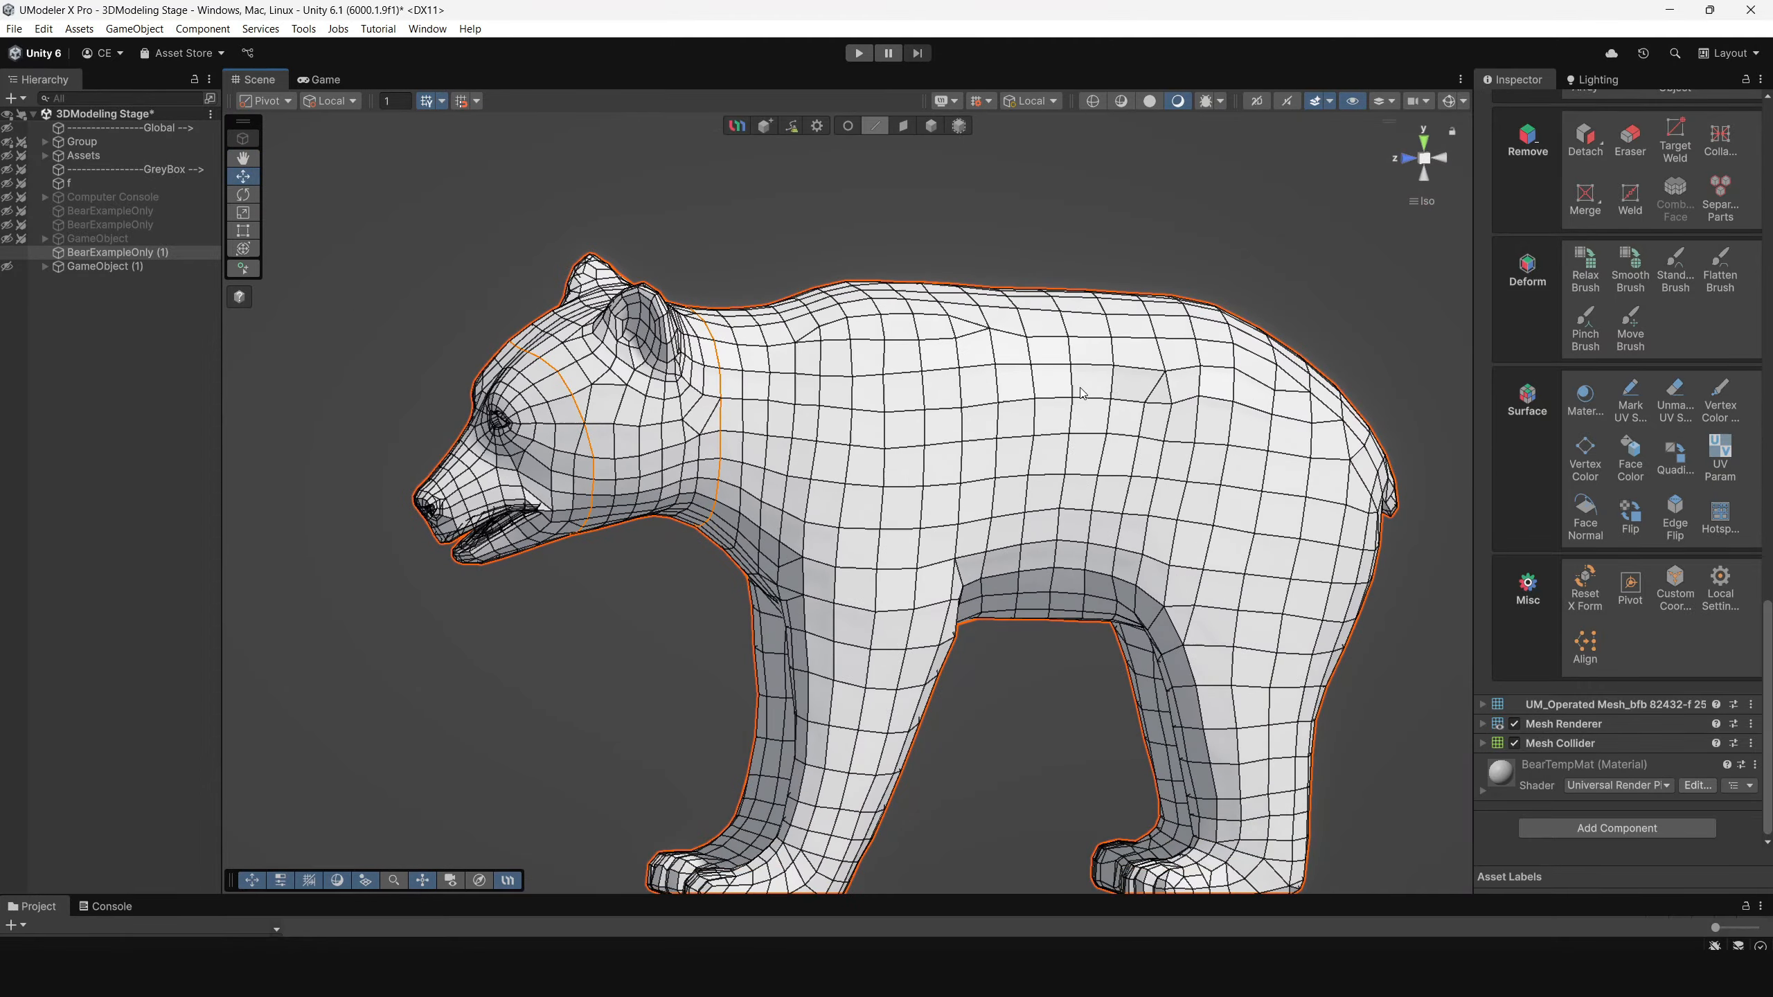
pyautogui.click(1404, 161)
pyautogui.click(1439, 158)
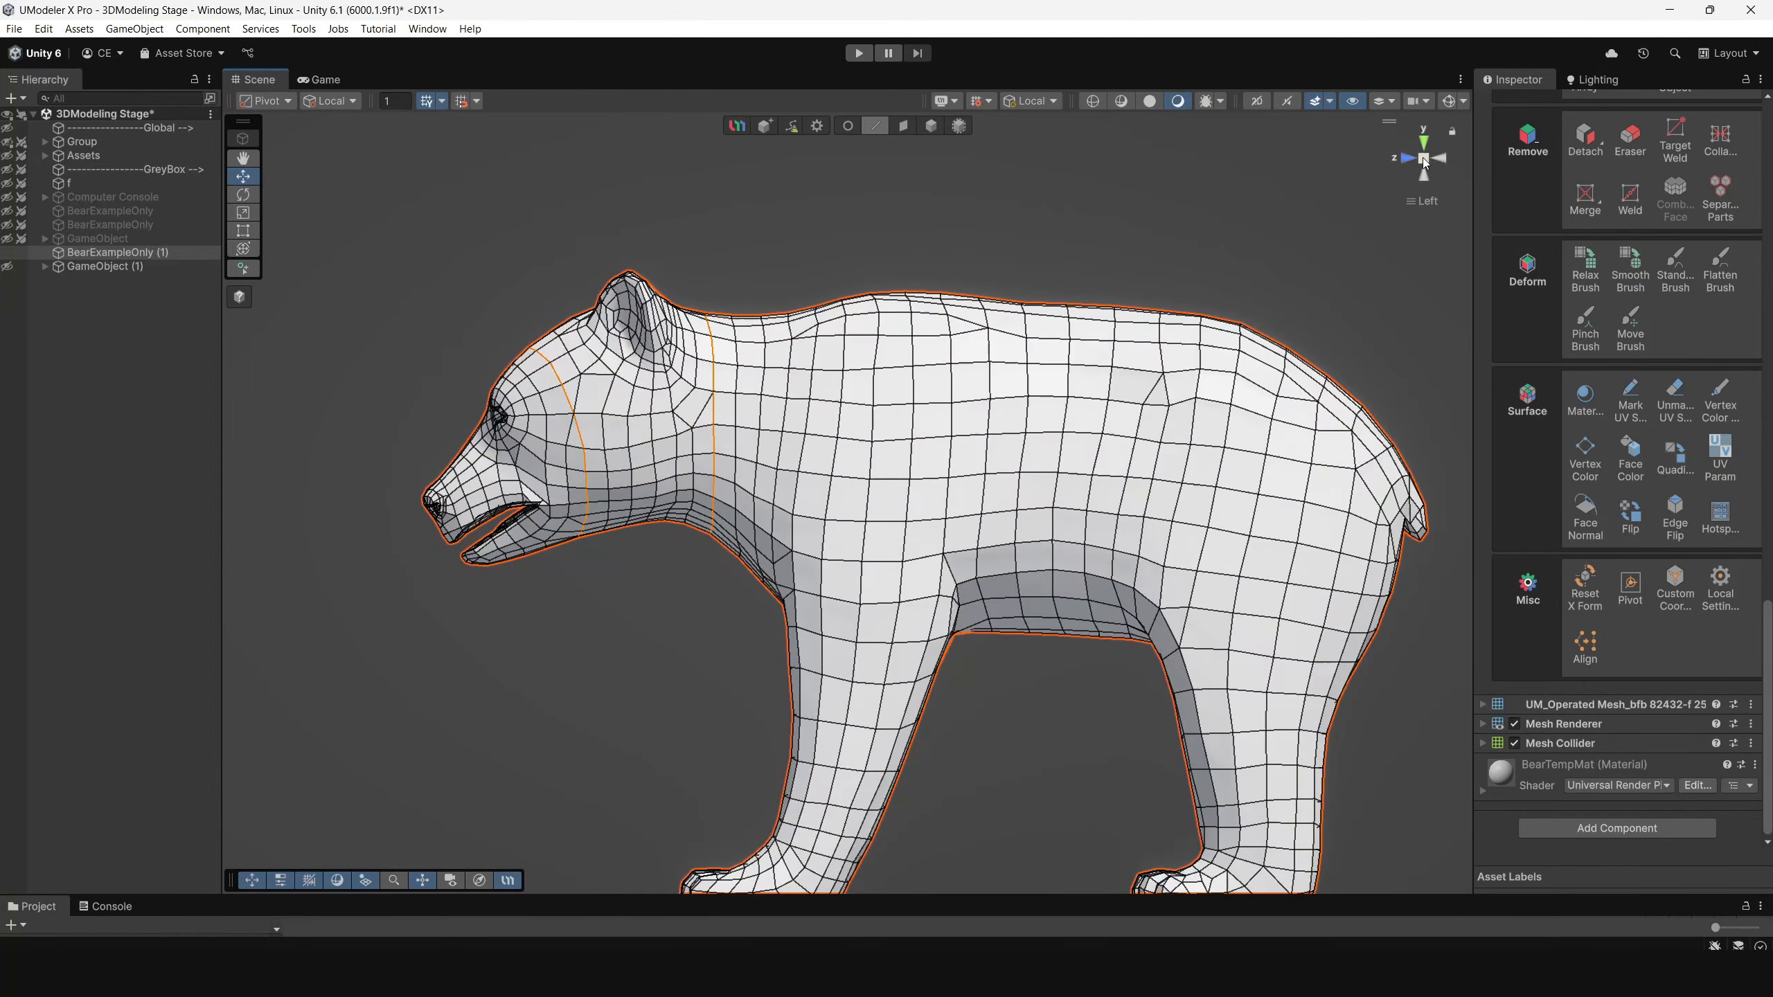
pyautogui.click(1424, 158)
pyautogui.click(1425, 158)
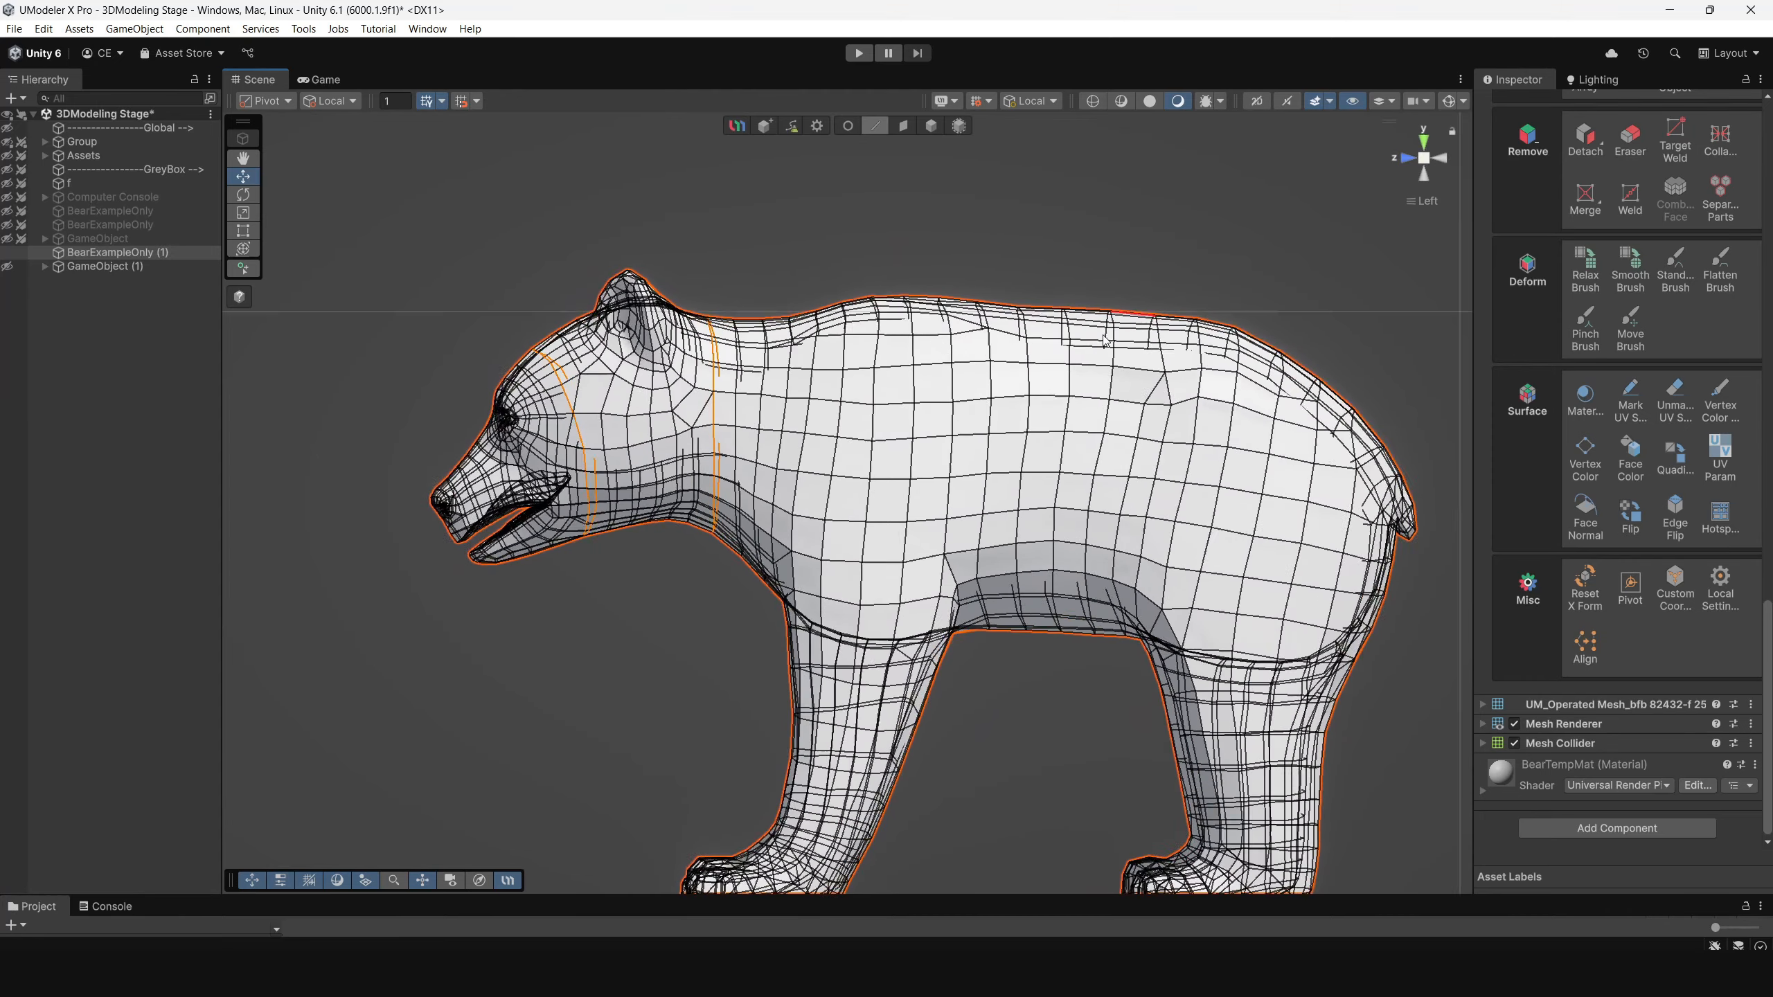
pyautogui.moveTo(883, 450); pyautogui.dragTo(885, 476, button='middle')
pyautogui.press('3')
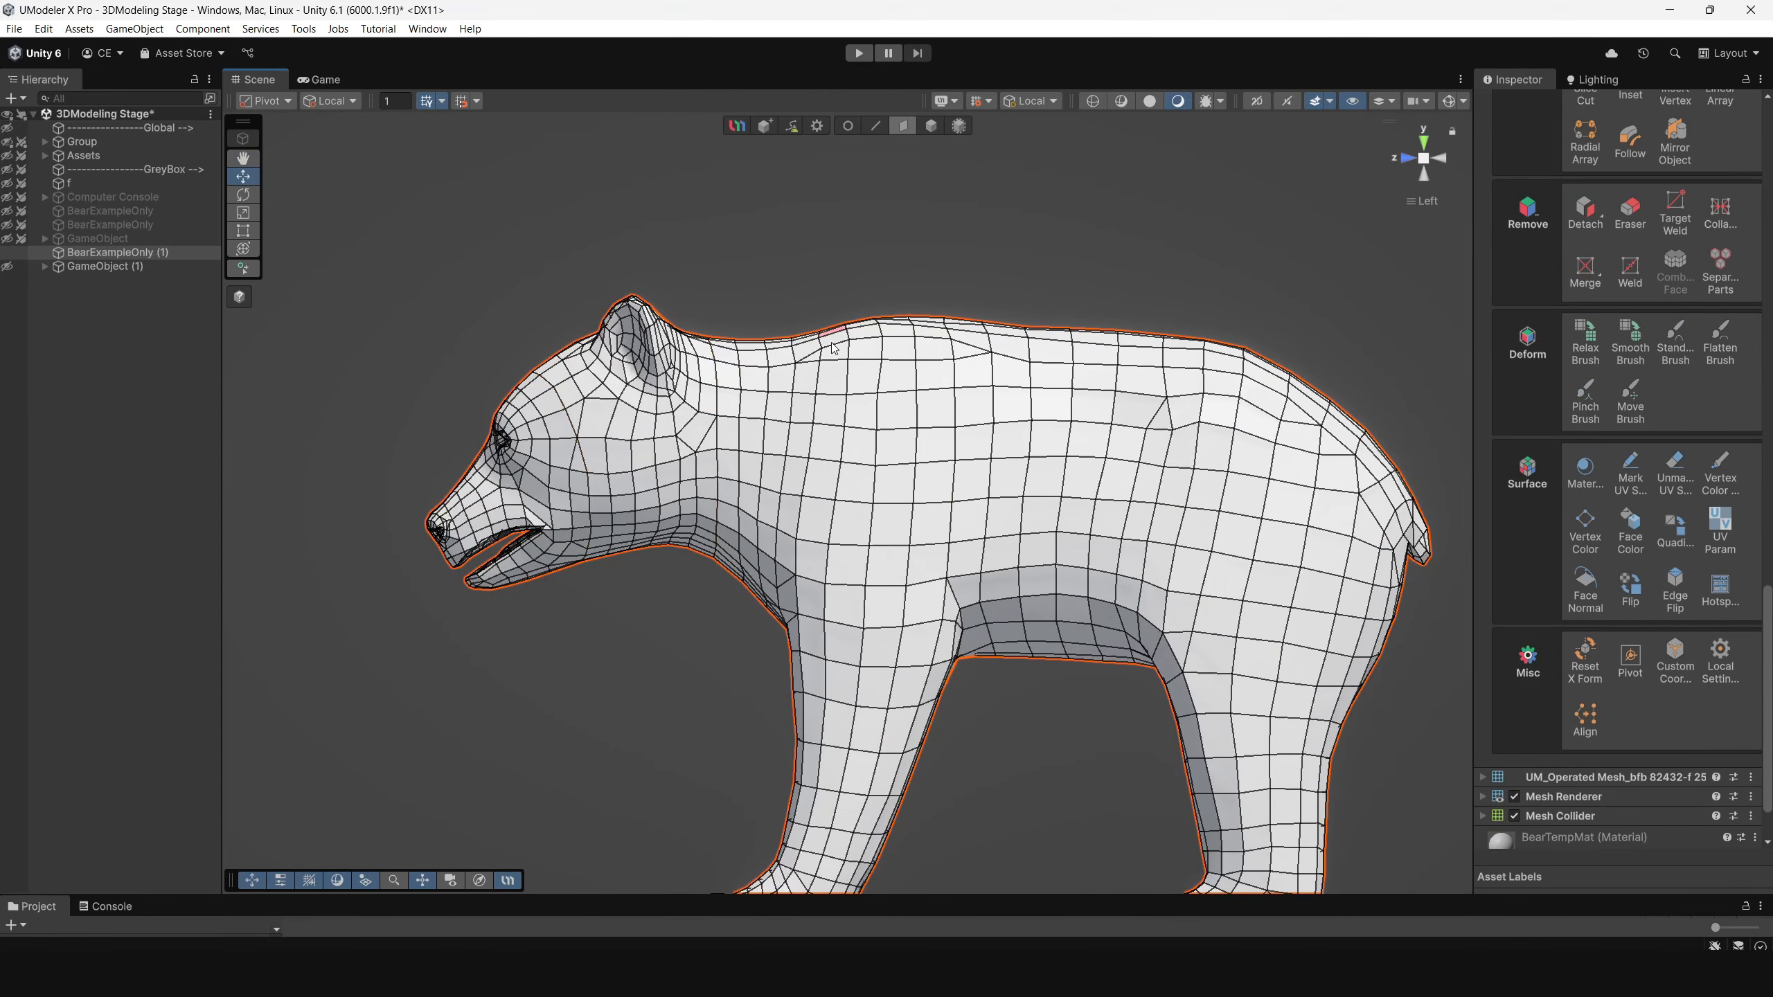
pyautogui.moveTo(372, 227); pyautogui.dragTo(705, 679)
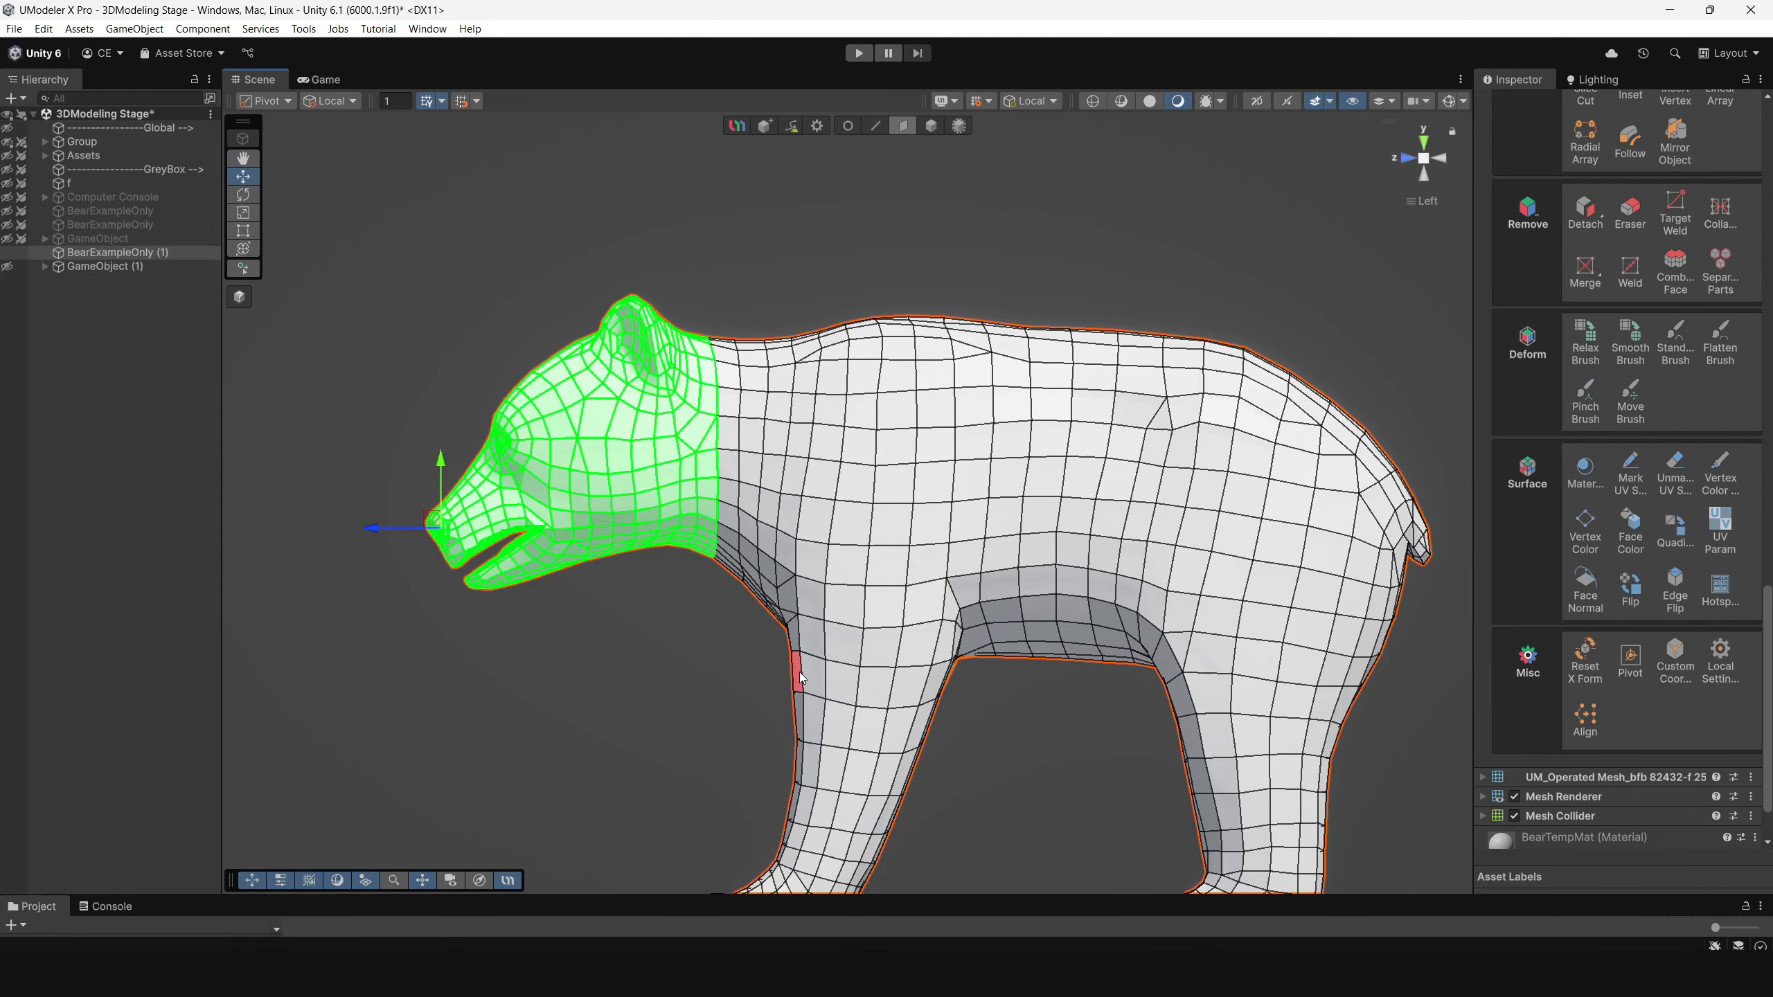
# Step: Open the UV Editor and unwrap the selected head faces with LSCM
pyautogui.keyDown('alt'); pyautogui.moveTo(586, 645); pyautogui.dragTo(712, 632); pyautogui.keyUp('alt')
pyautogui.scroll(10, 1654, 408)
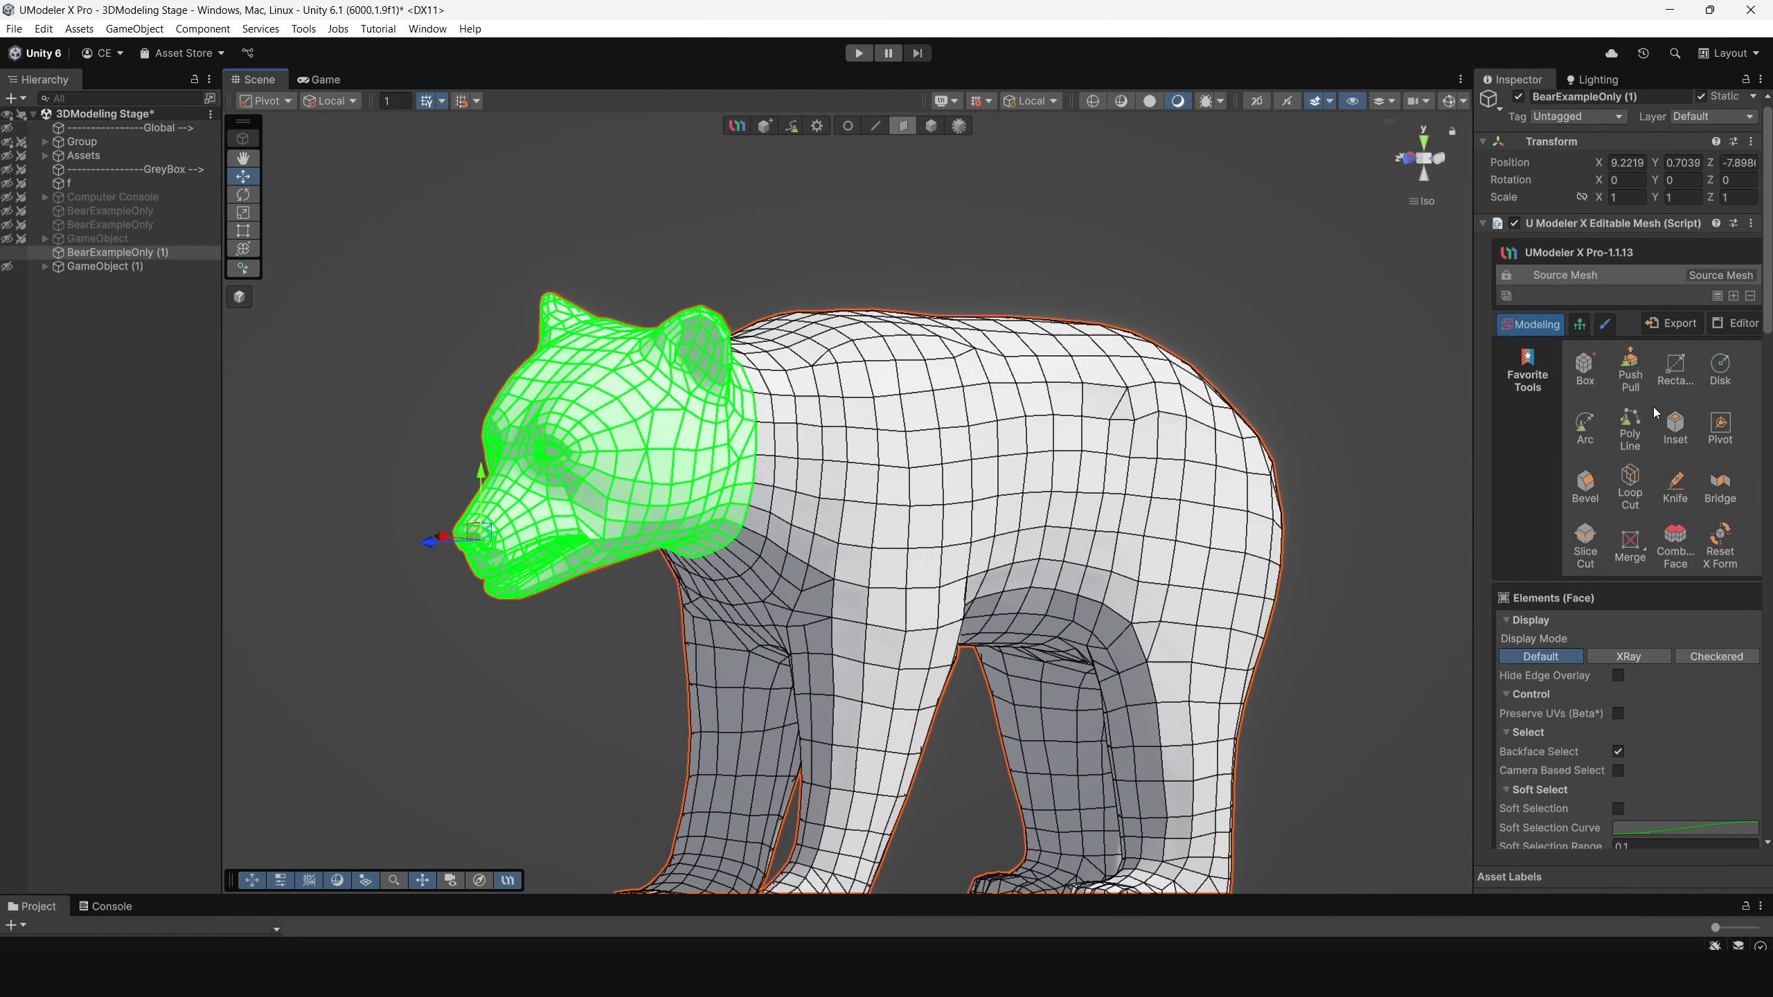
pyautogui.click(1740, 339)
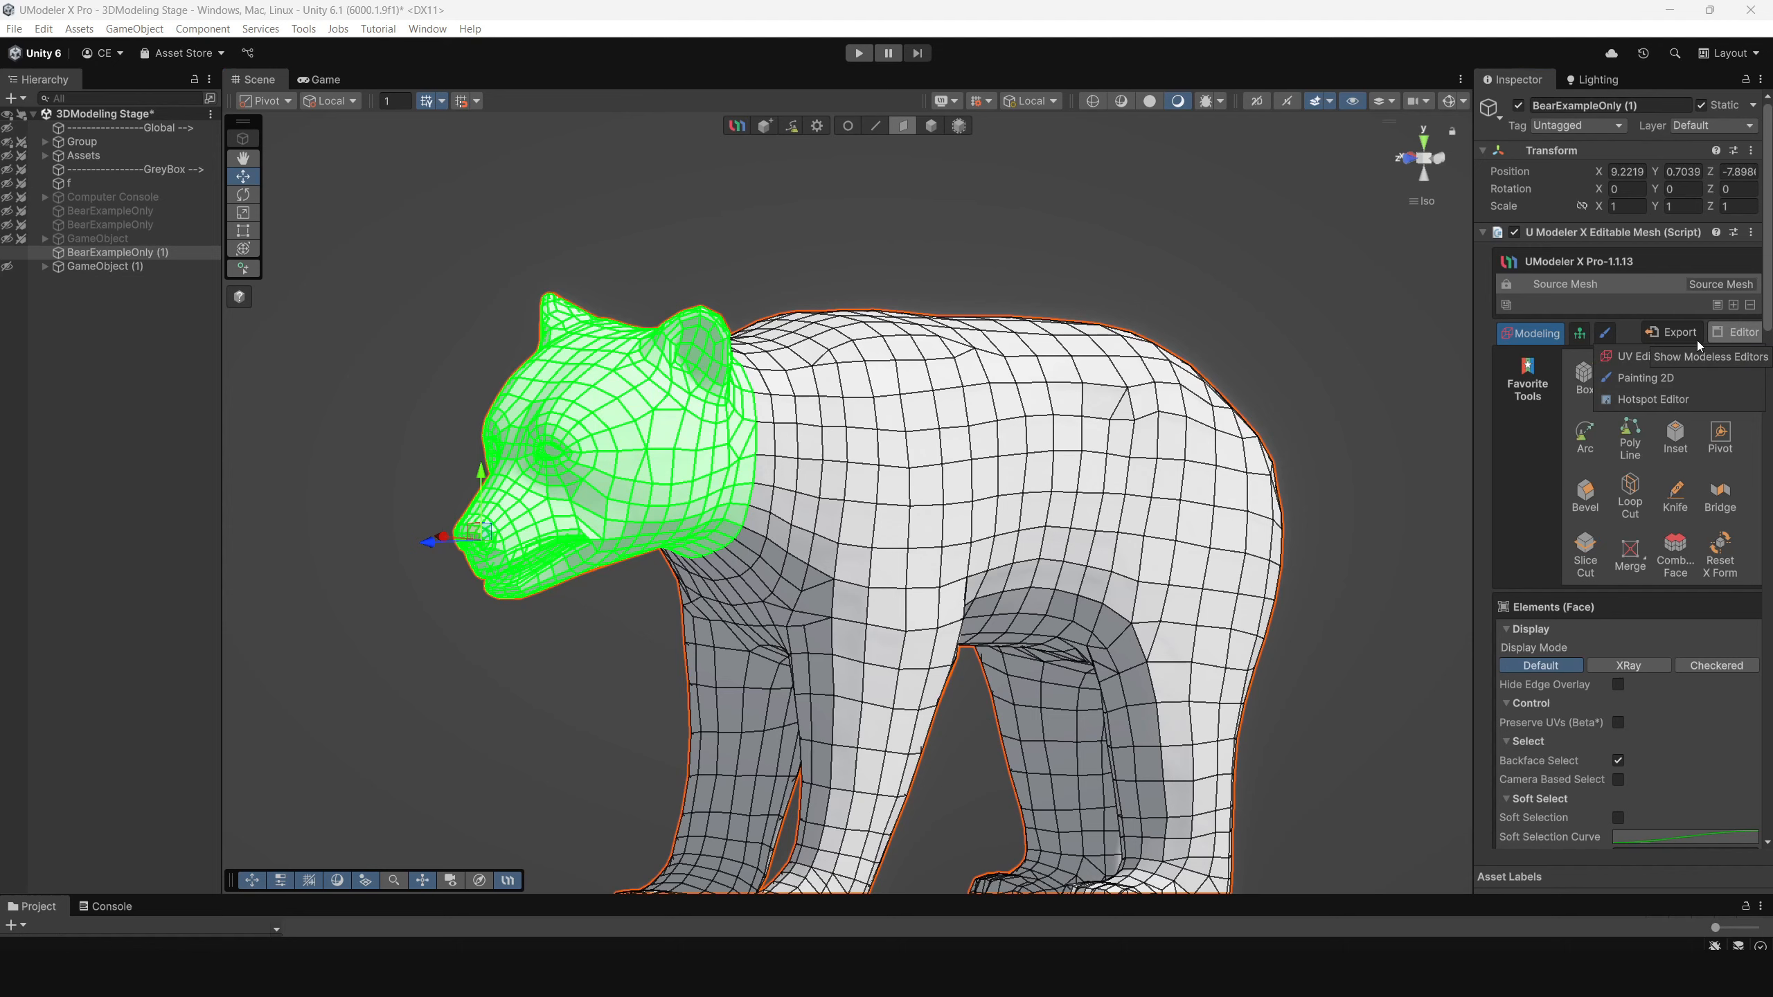
pyautogui.click(1641, 358)
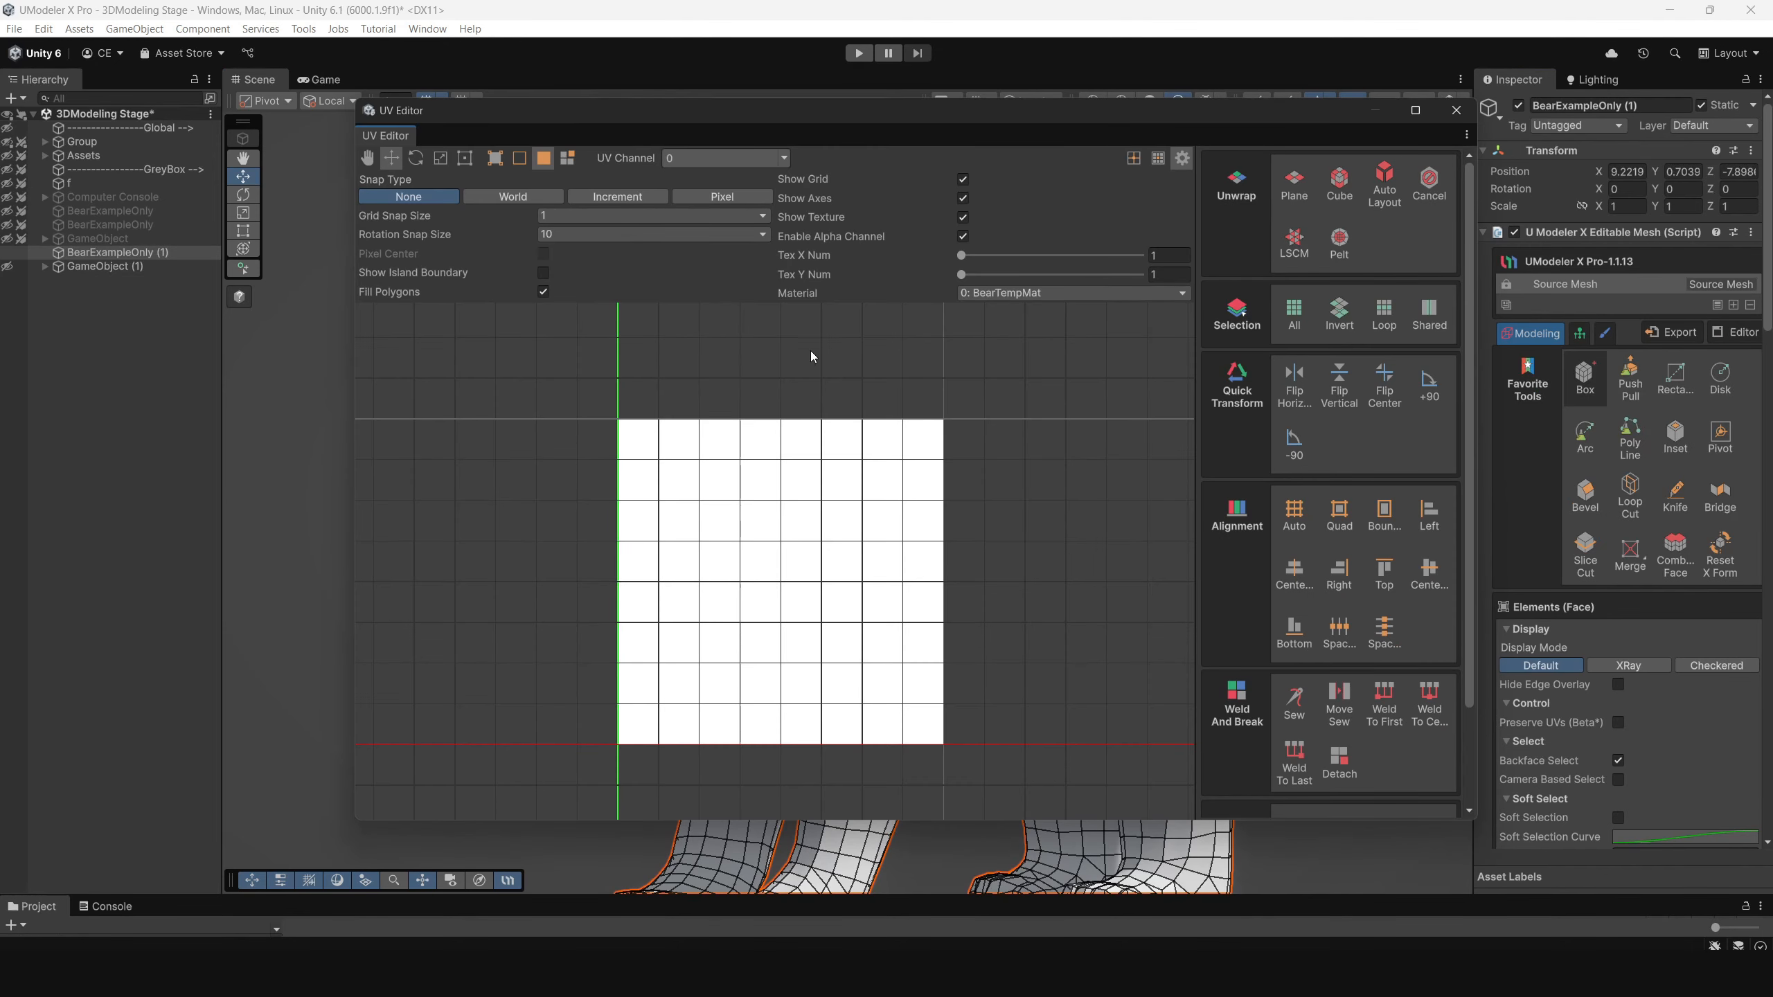
pyautogui.moveTo(870, 491); pyautogui.dragTo(818, 481, button='middle')
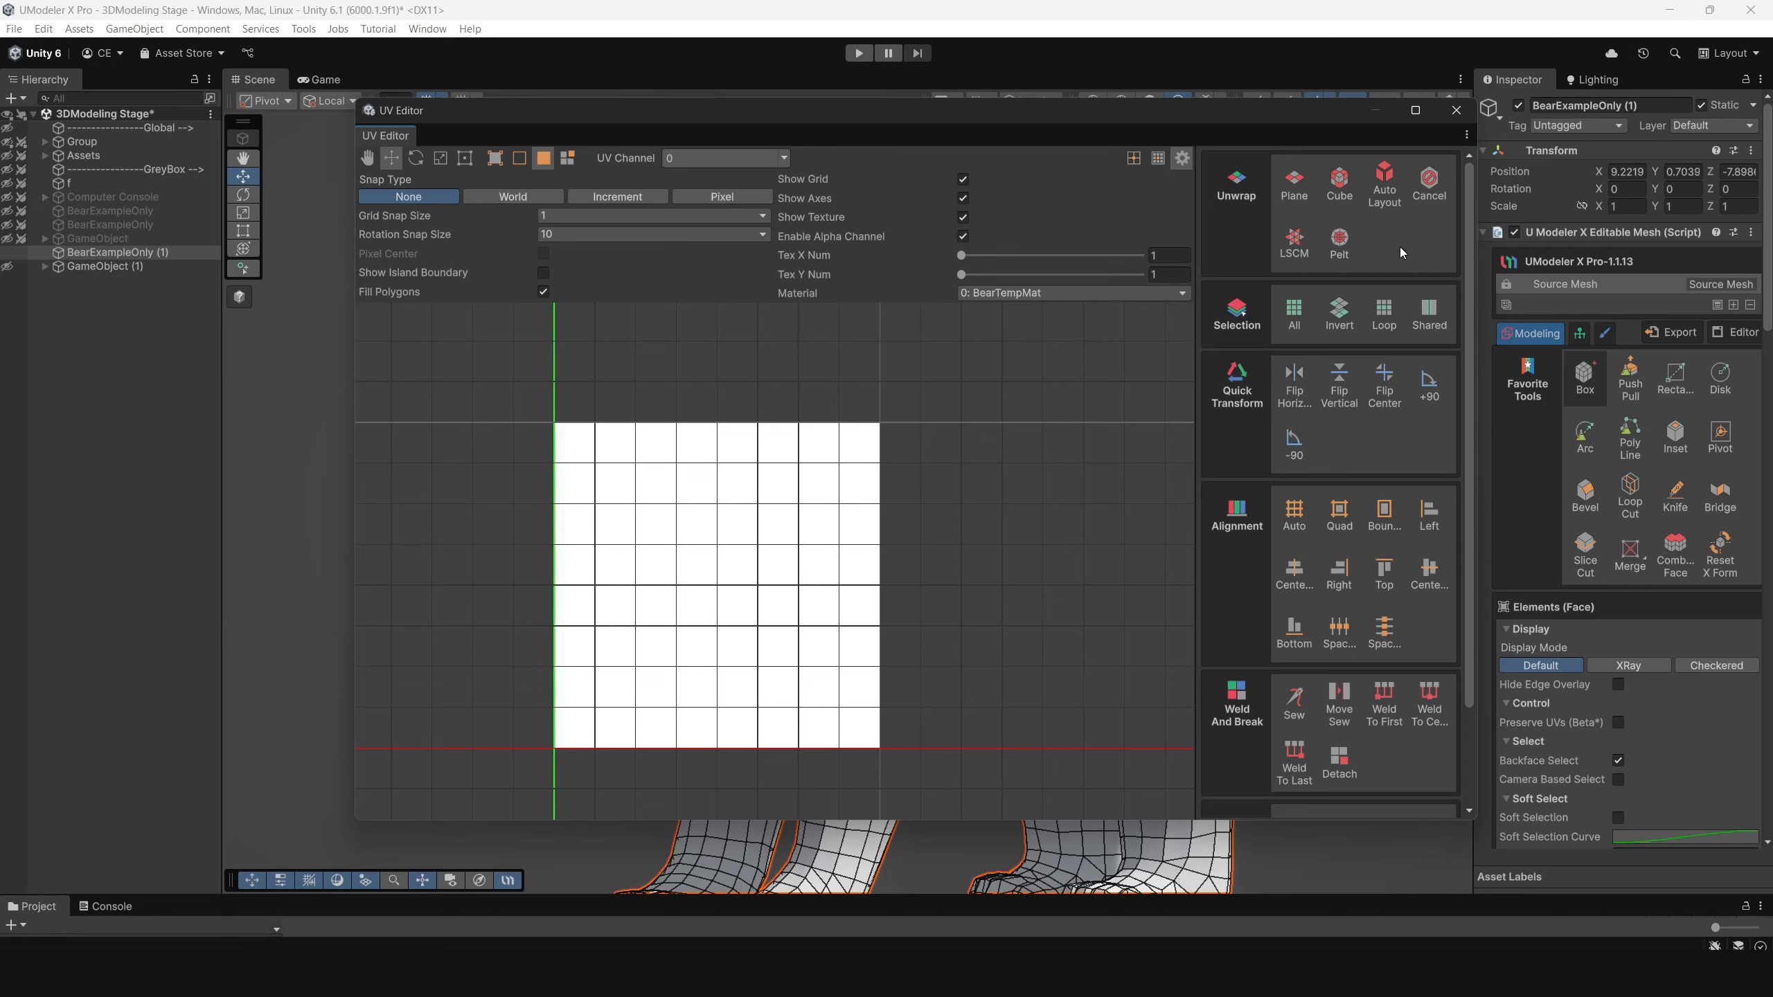
pyautogui.click(1295, 244)
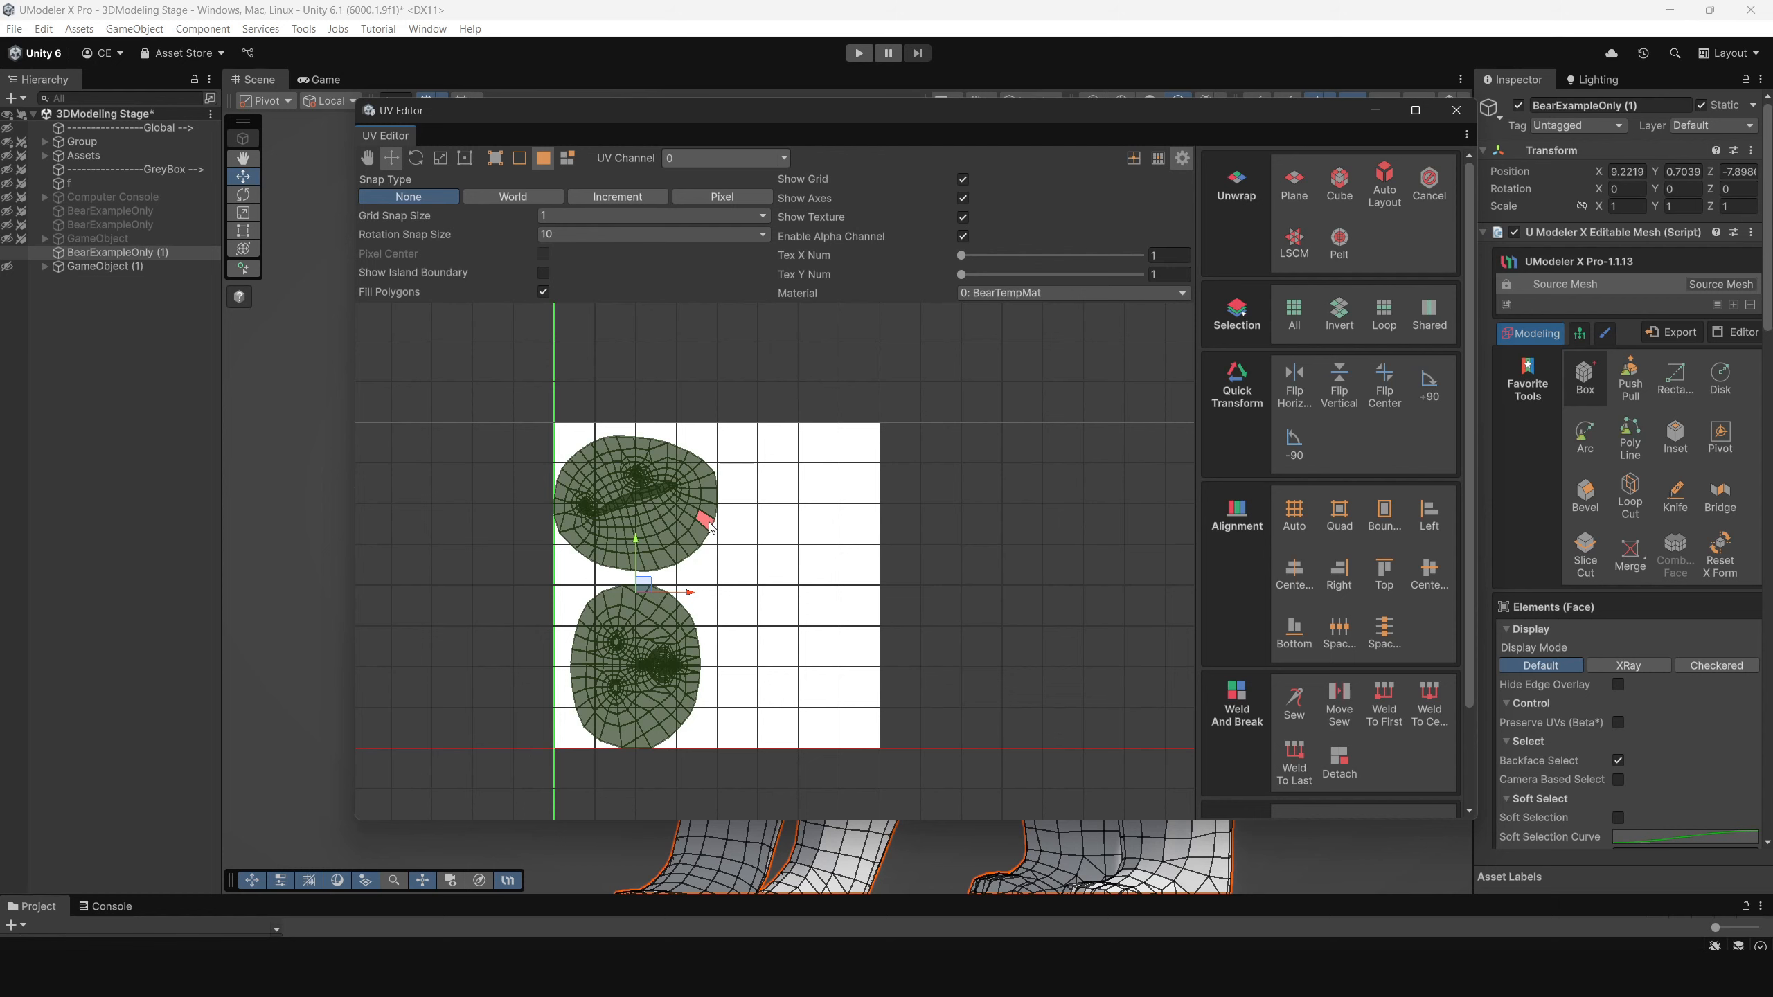
# Step: Select the lower UV island and the upper one in turn to compare each with its region on the head
pyautogui.moveTo(704, 687); pyautogui.dragTo(749, 756)
pyautogui.scroll(3, 748, 564)
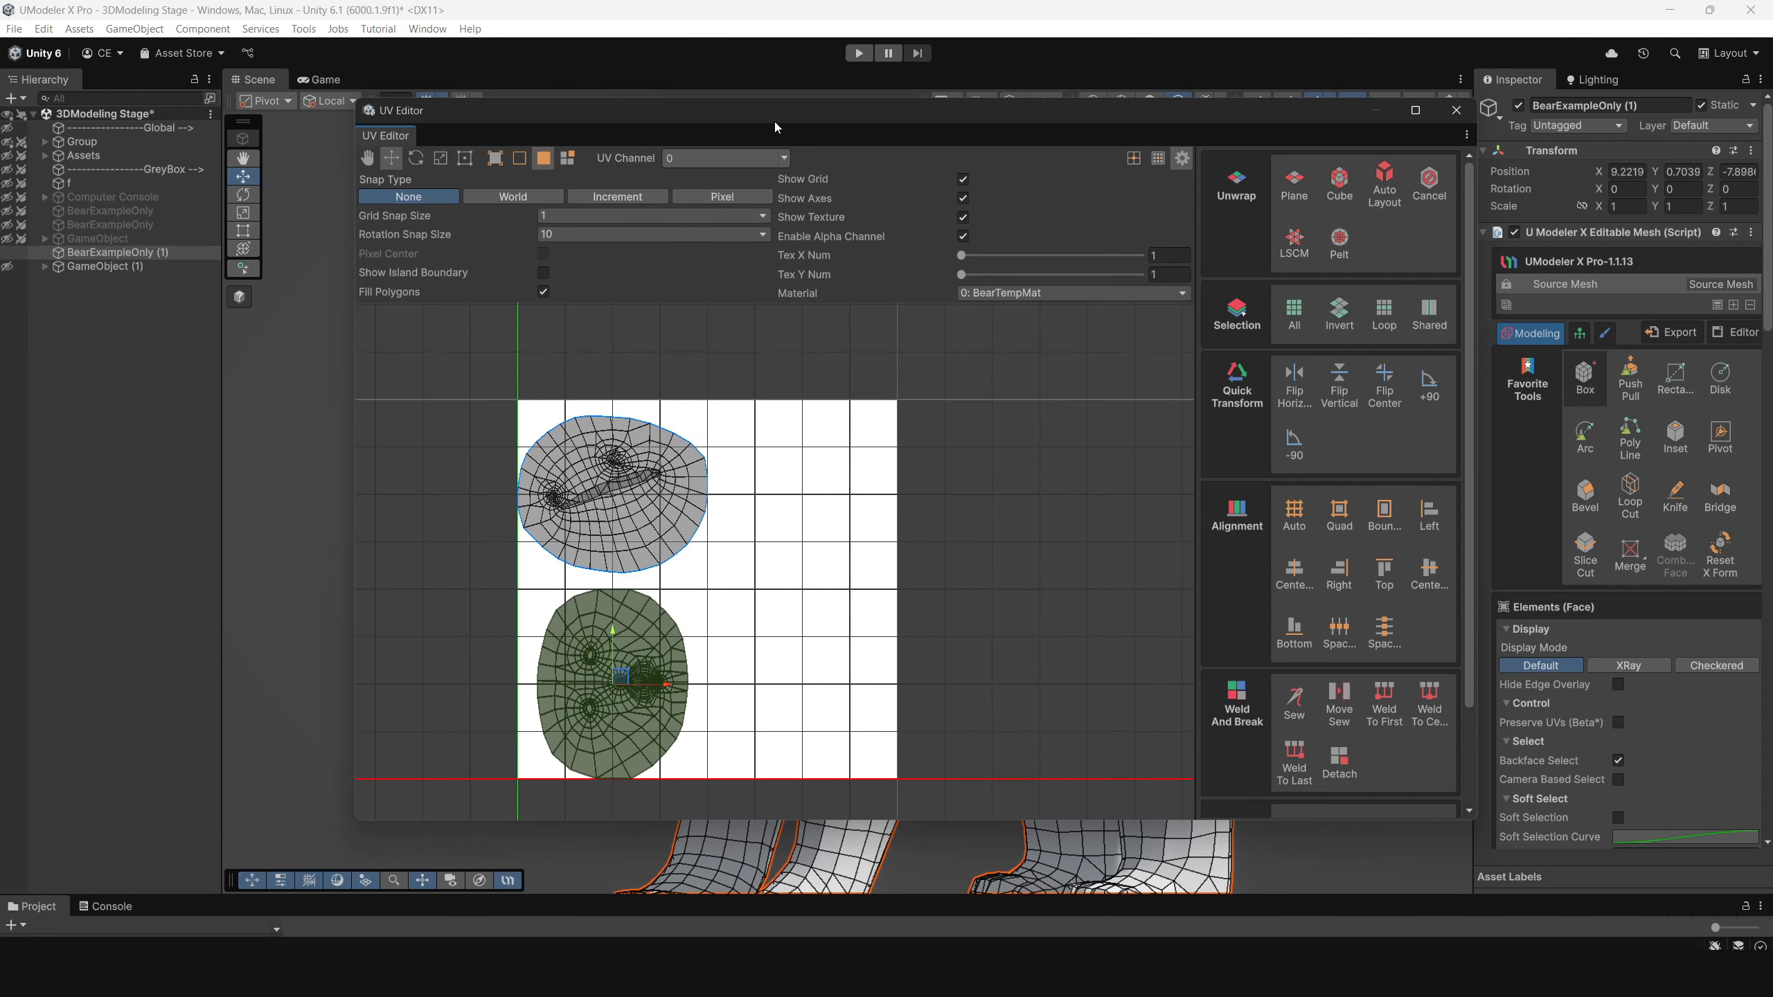
pyautogui.moveTo(777, 127); pyautogui.dragTo(1299, 185)
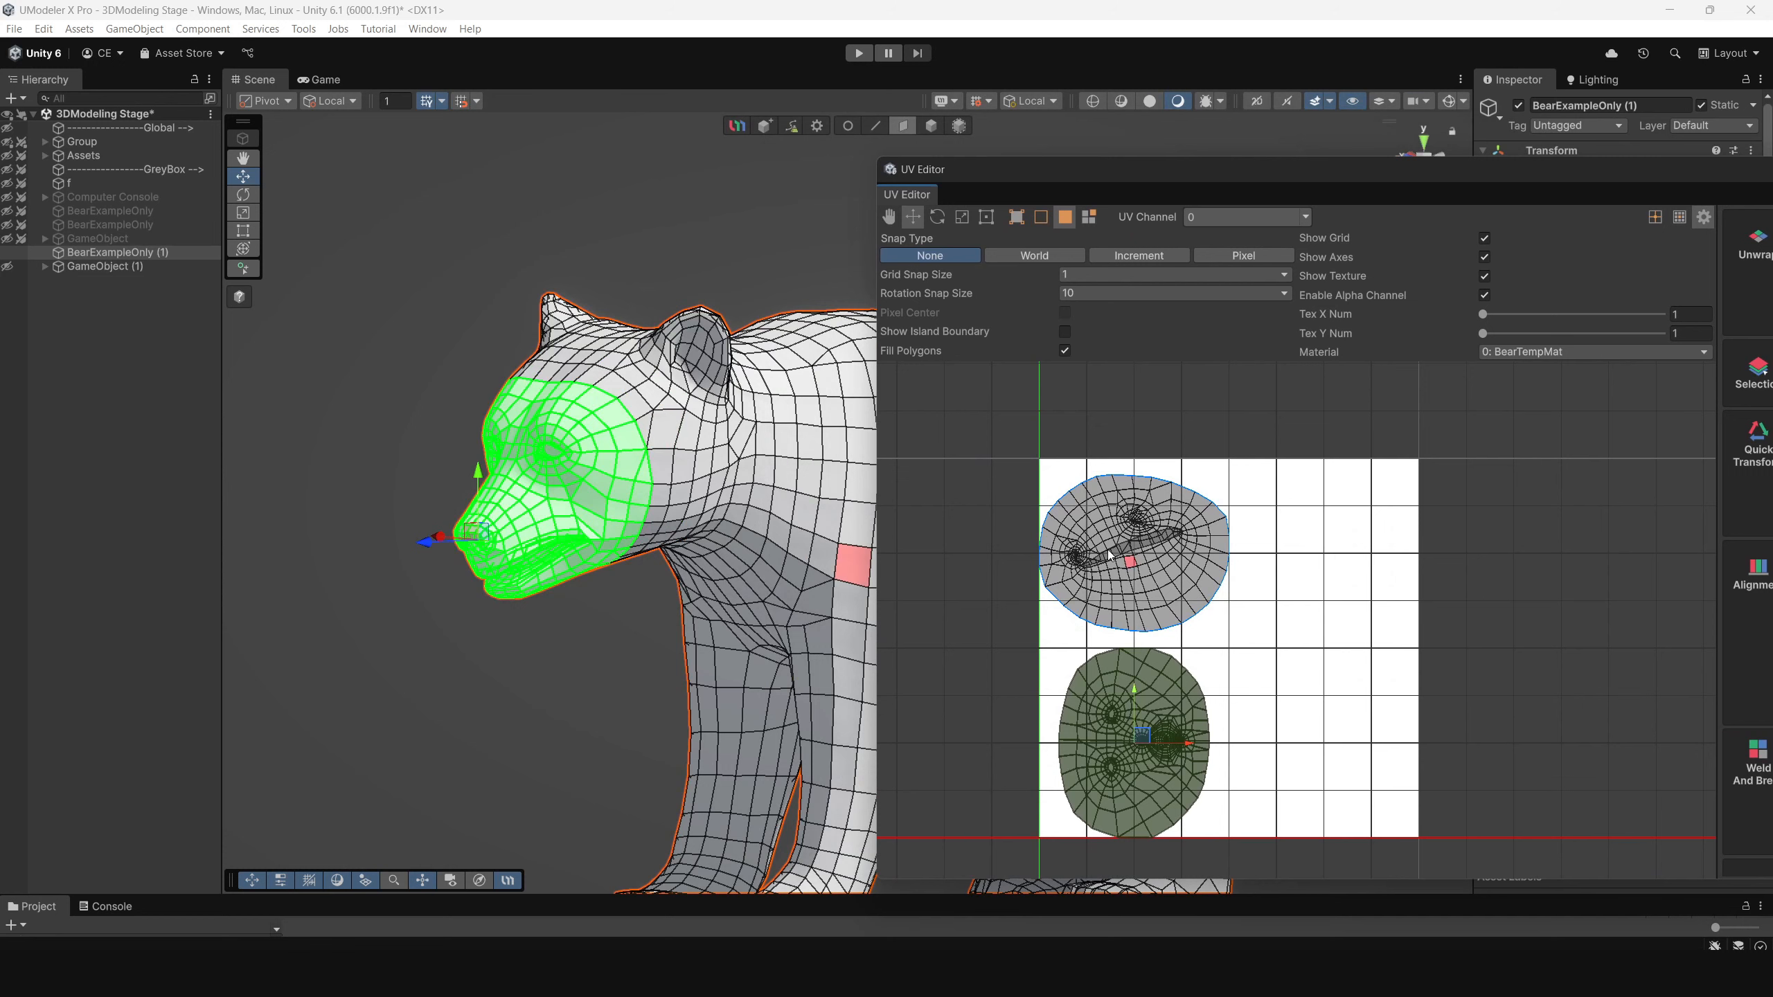
pyautogui.moveTo(1012, 439); pyautogui.dragTo(1321, 636)
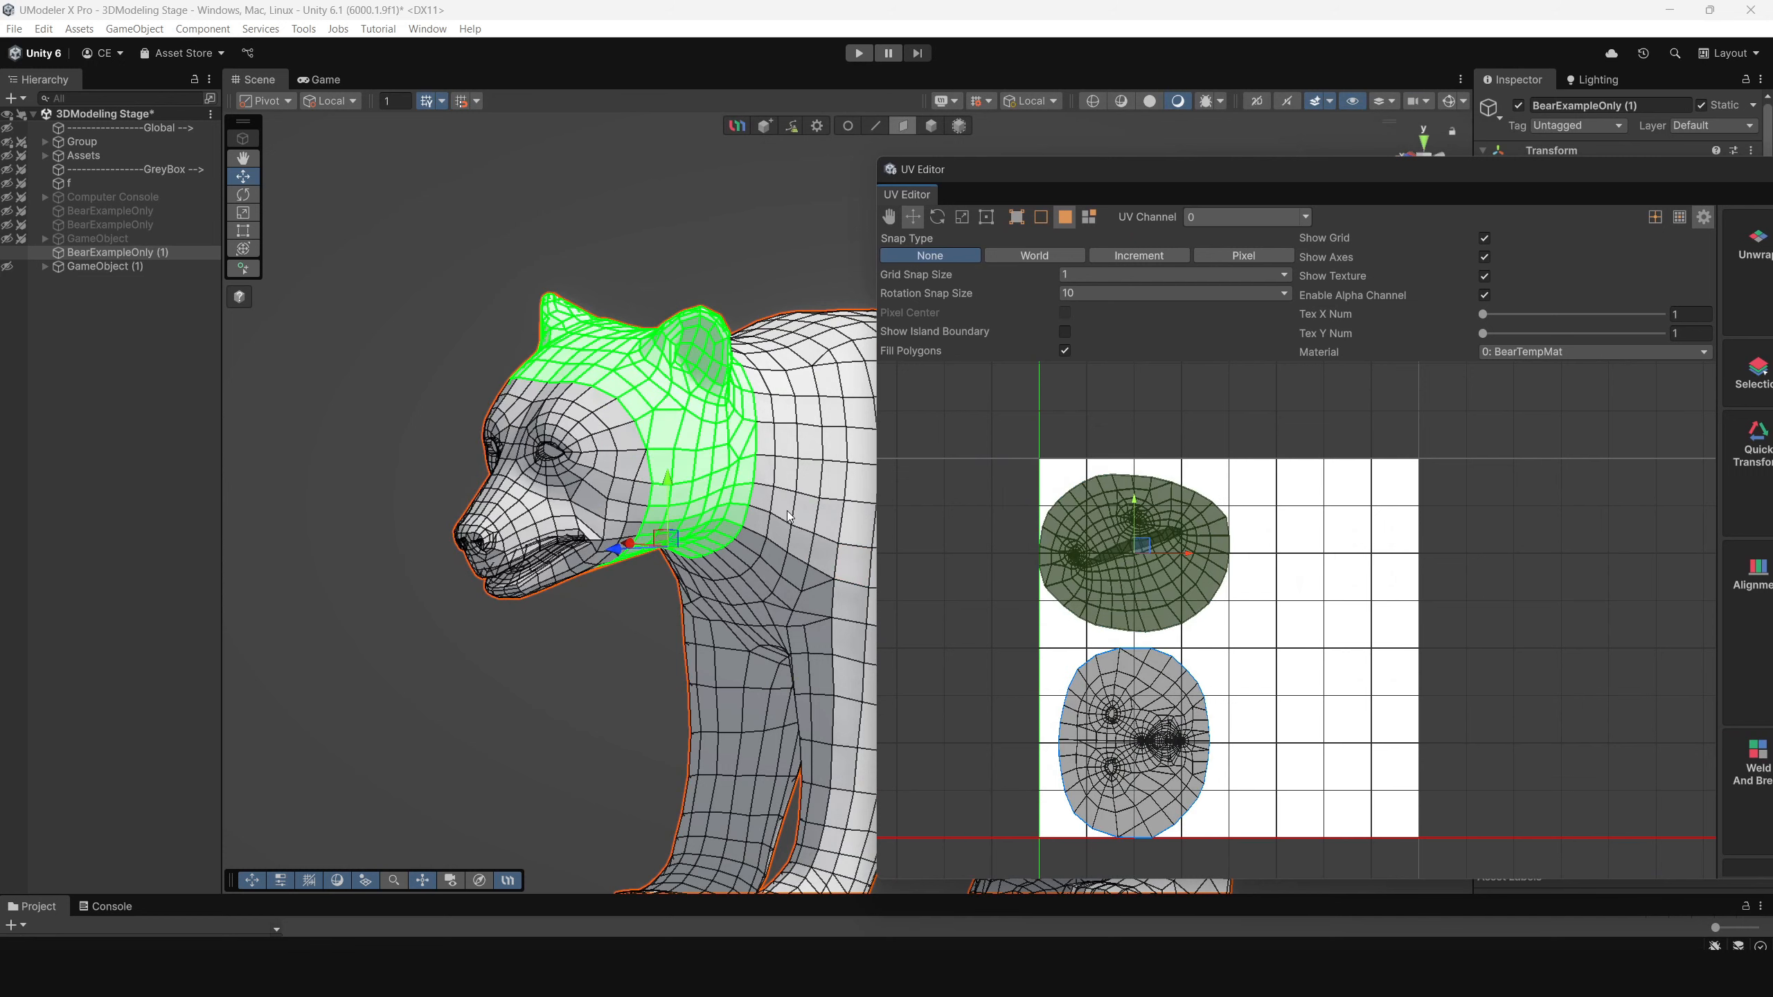
pyautogui.moveTo(1357, 646); pyautogui.dragTo(1311, 614, button='middle')
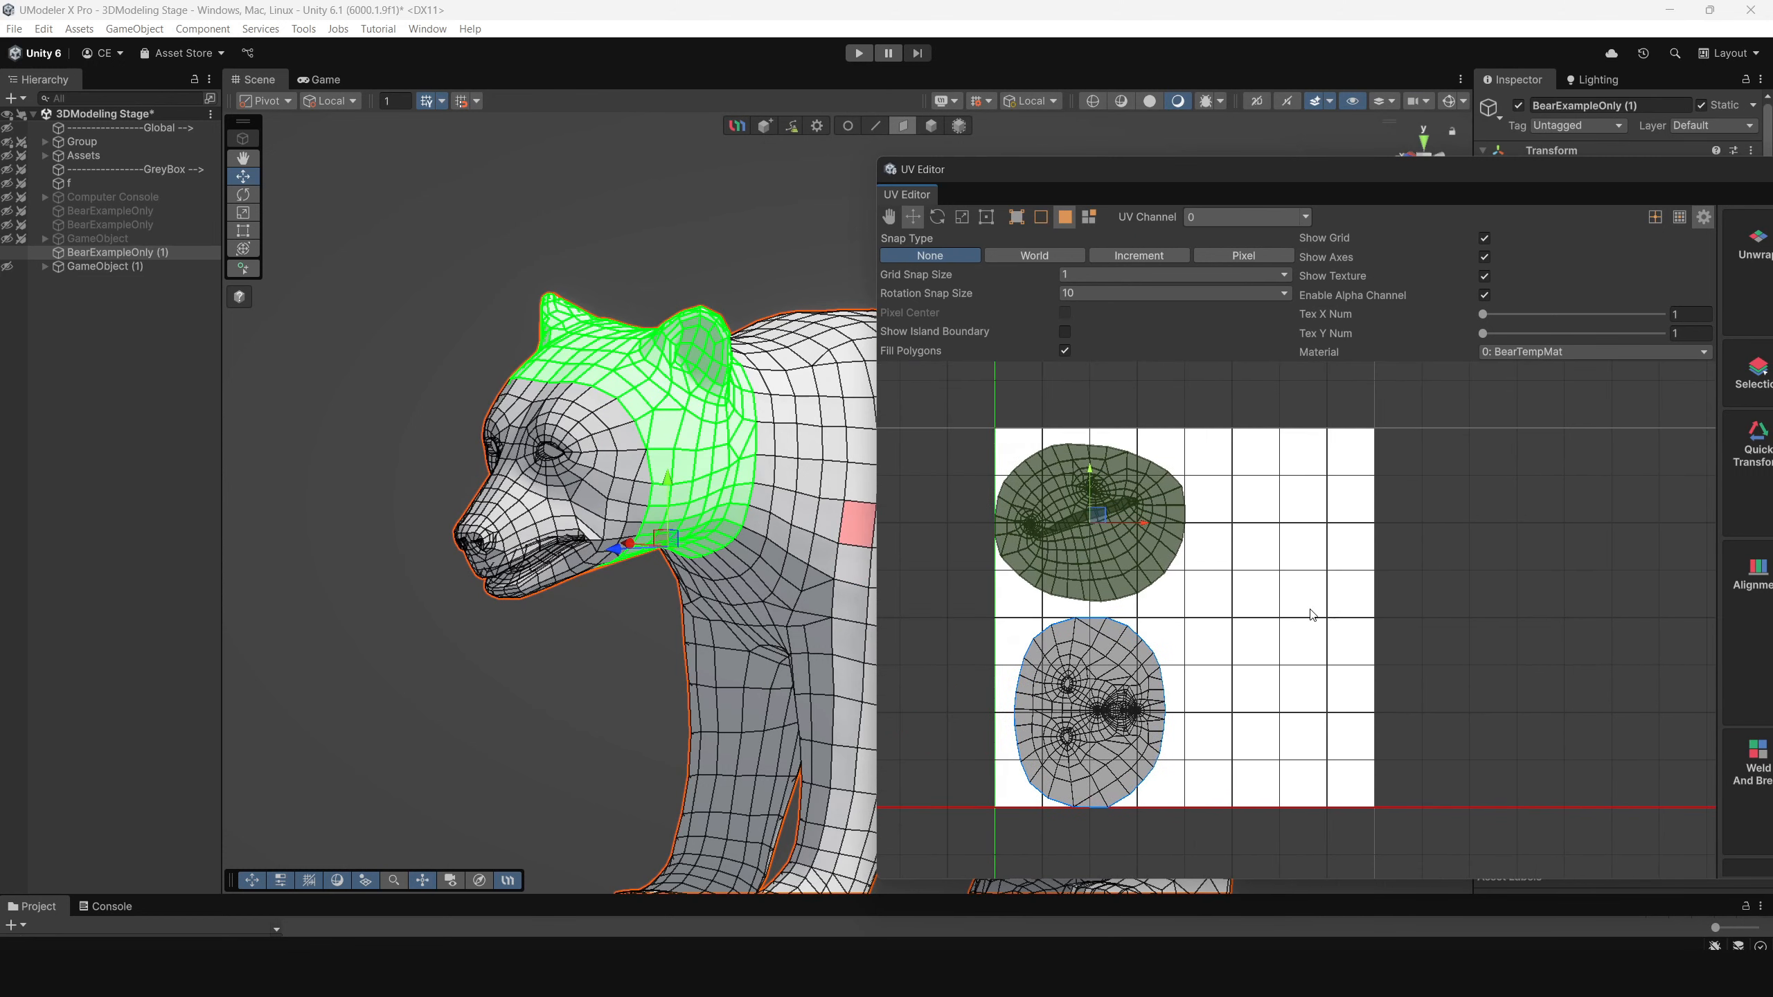
# Step: Bring the UV Editor window back into full view and maximize it around the UV layout
pyautogui.moveTo(1492, 172); pyautogui.dragTo(1035, 173)
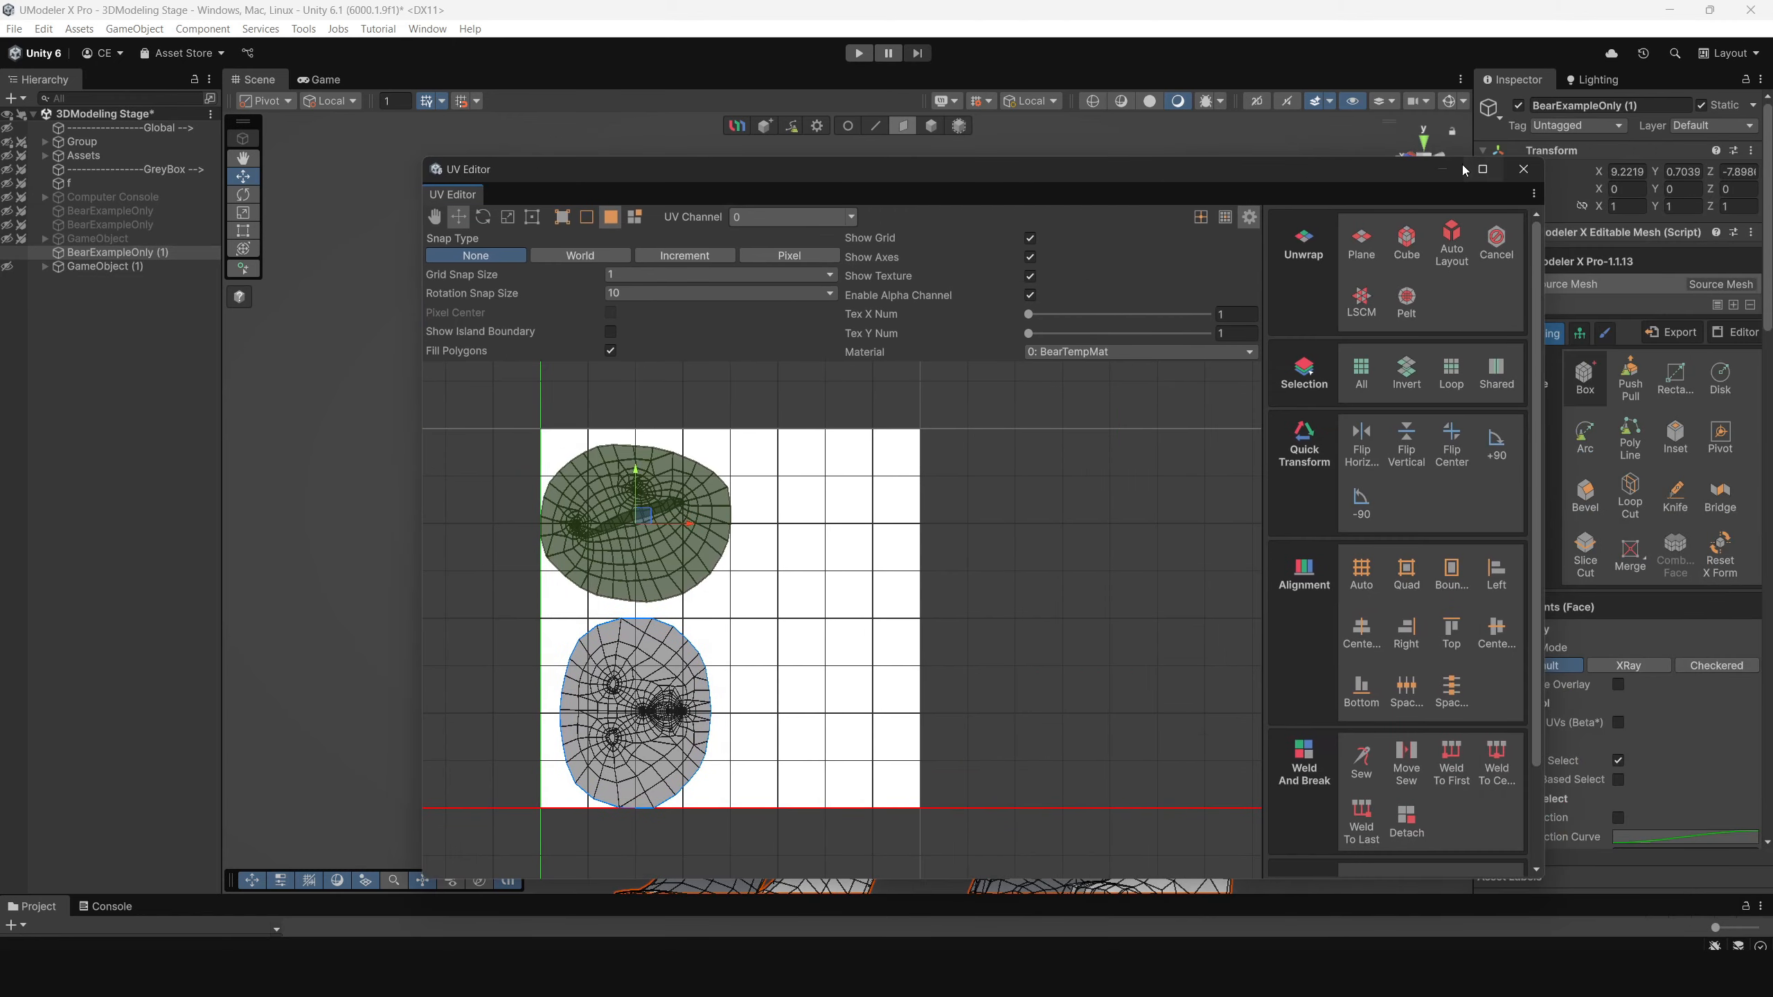
pyautogui.click(1484, 171)
pyautogui.moveTo(581, 579); pyautogui.dragTo(803, 657, button='middle')
pyautogui.scroll(4, 914, 582)
pyautogui.scroll(1, 925, 578)
# Step: Rotate the face UV island about 90 degrees clockwise so the eyes sit above the nose, and shift it toward the layout's centre
pyautogui.click(682, 643)
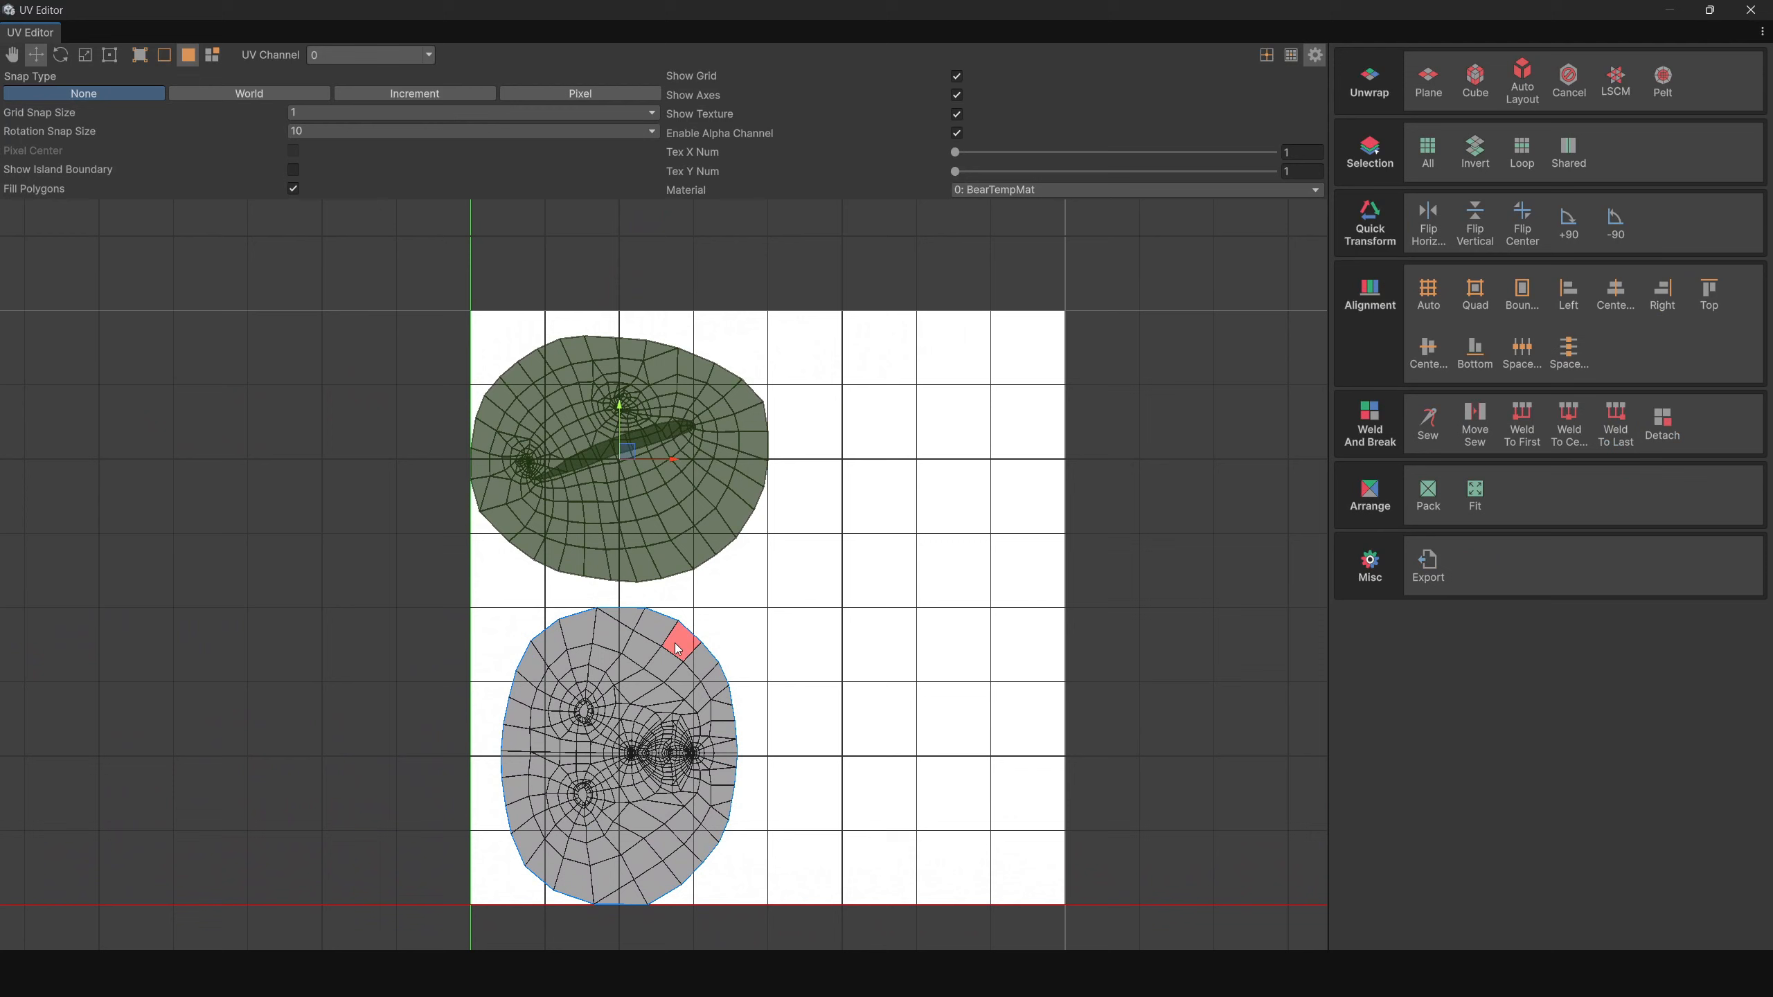
pyautogui.moveTo(409, 596); pyautogui.dragTo(848, 936)
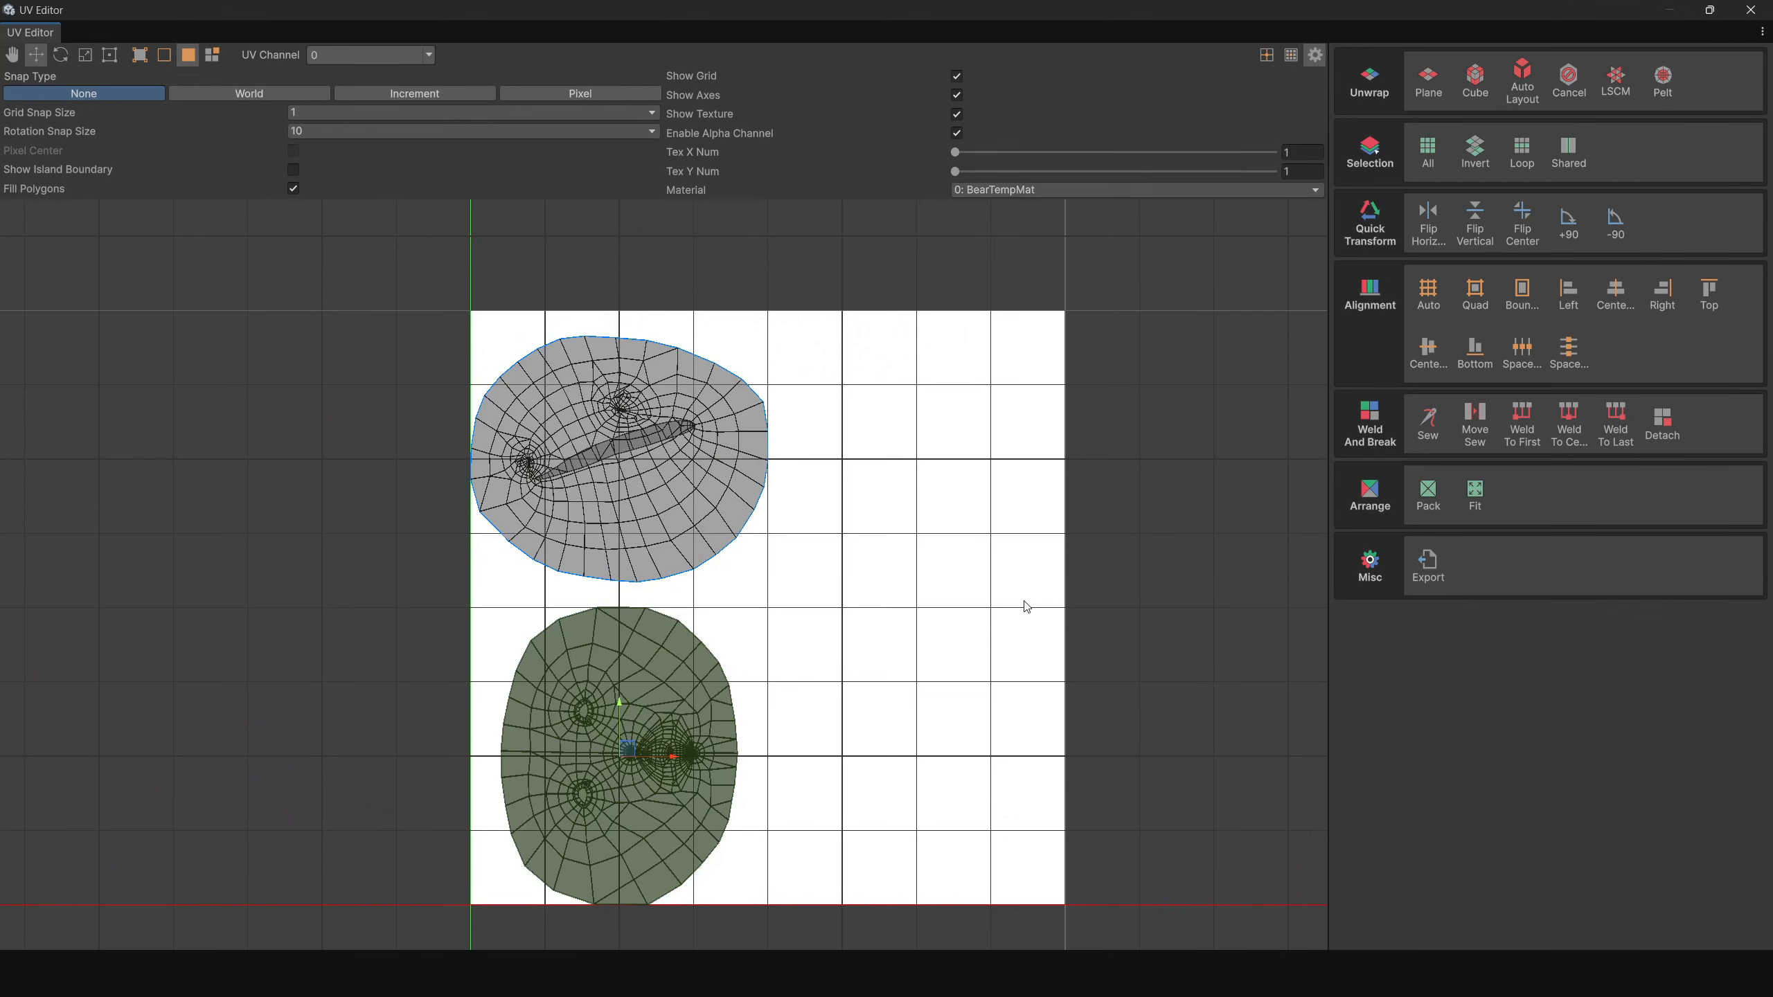
pyautogui.press('e')
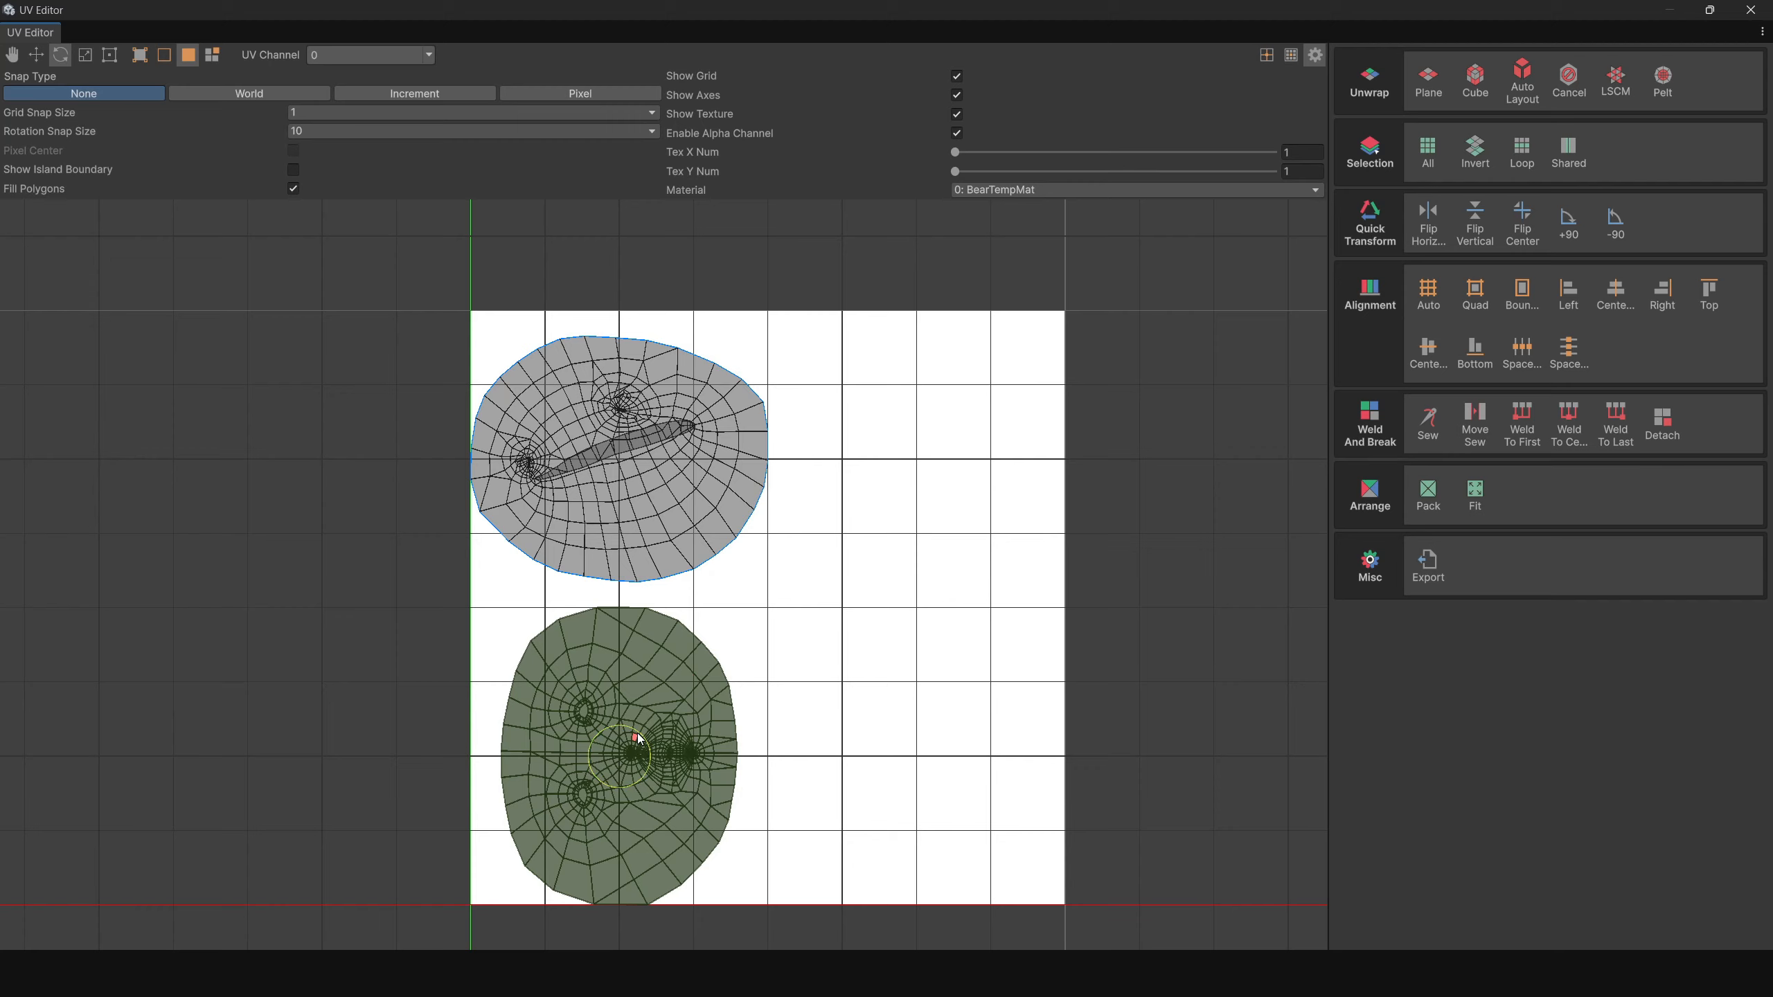
pyautogui.moveTo(636, 735); pyautogui.dragTo(748, 744)
pyautogui.press('w')
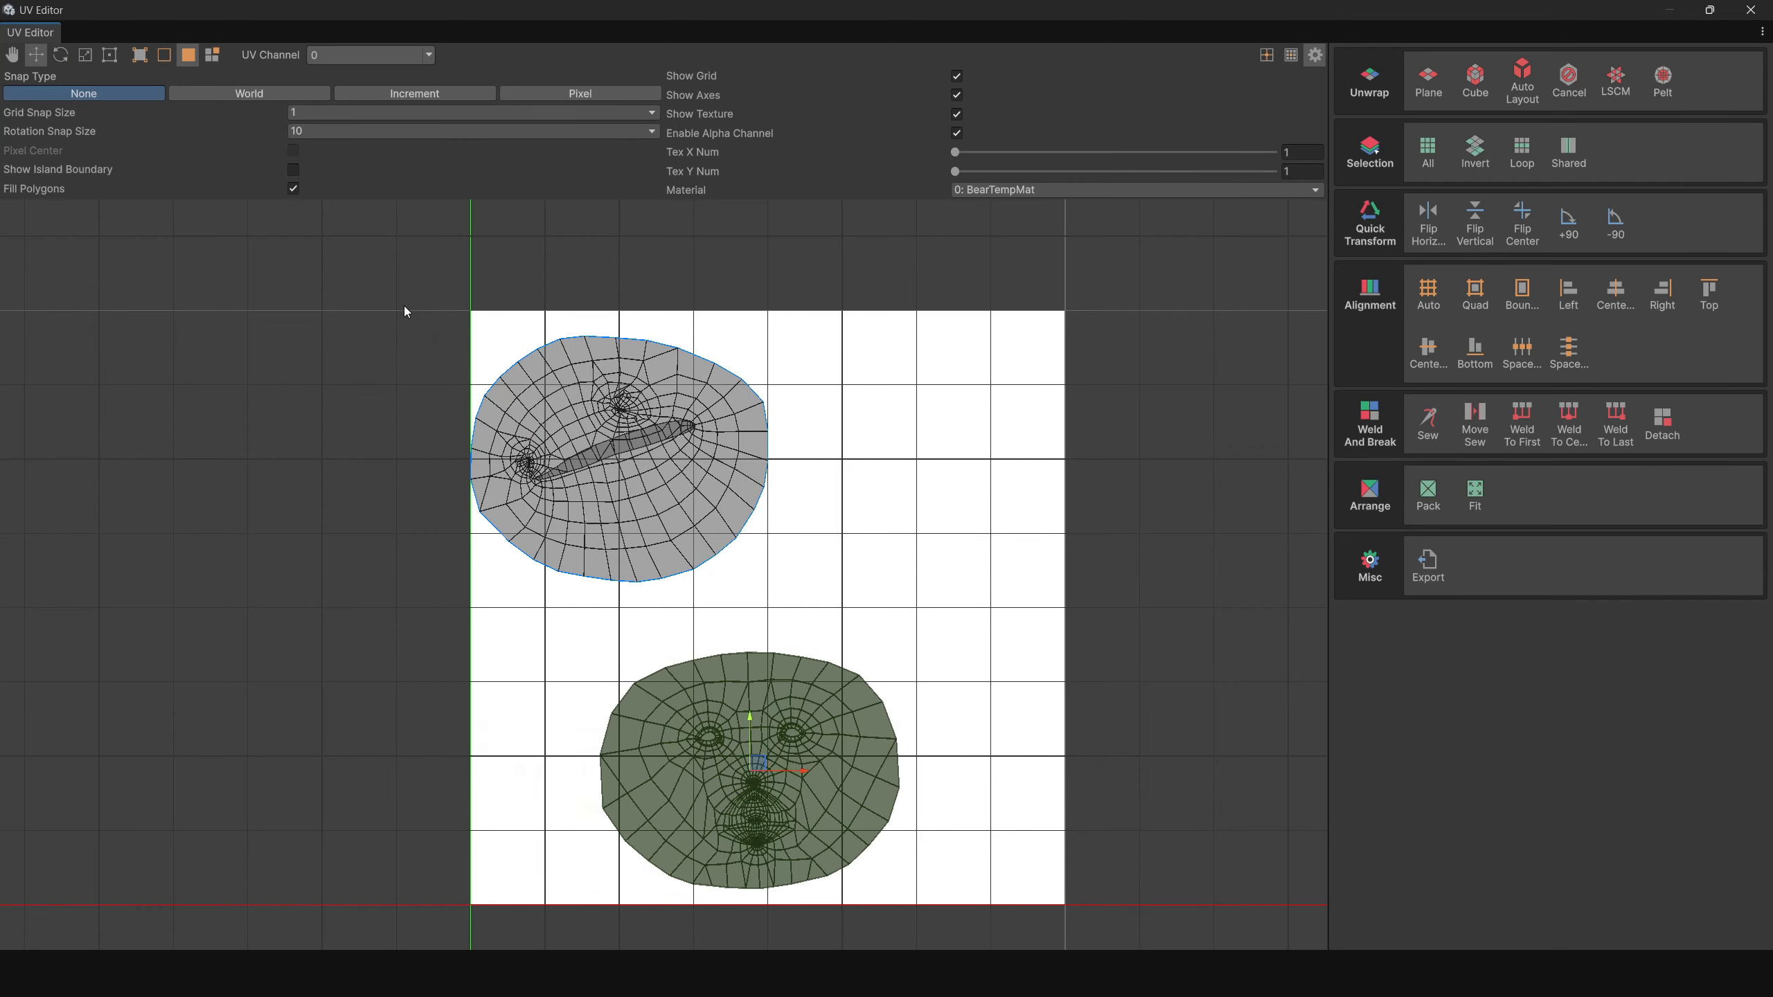
# Step: Move the UV island of the back of the head to the right, above the face island
pyautogui.click(664, 457)
pyautogui.moveTo(620, 452); pyautogui.dragTo(770, 467)
pyautogui.moveTo(917, 647); pyautogui.dragTo(831, 526, button='middle')
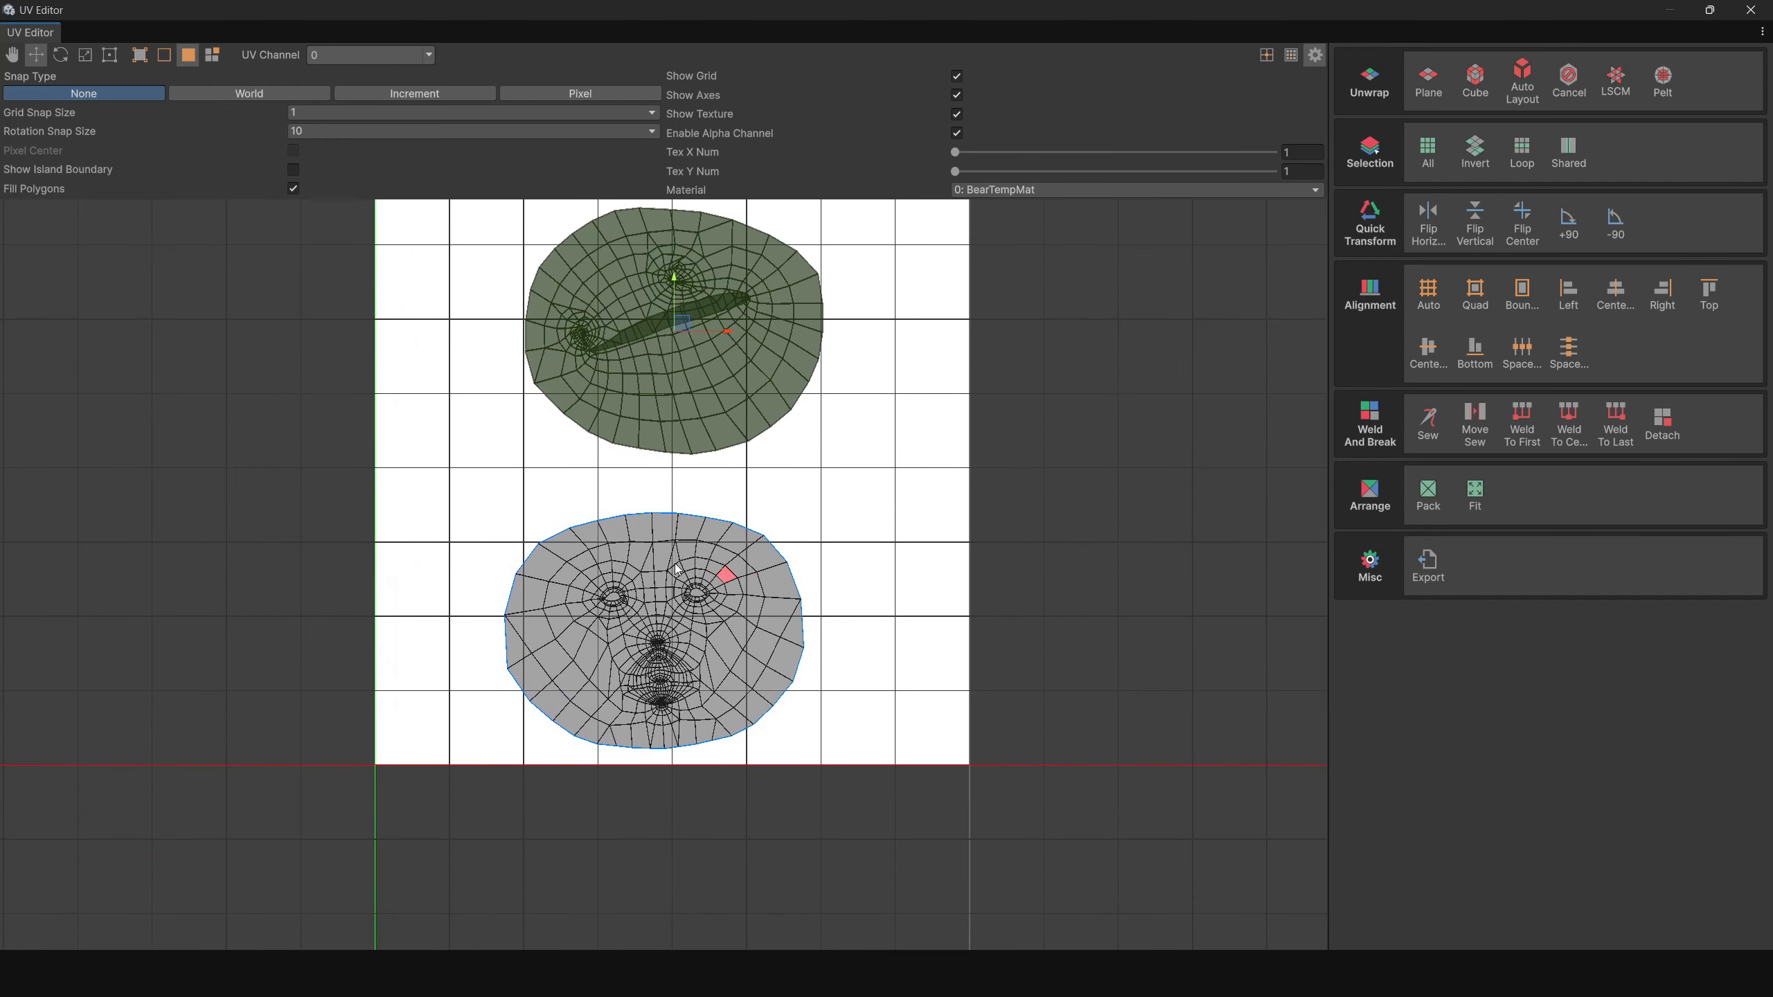
# Step: Select the face UV island and open the Pelt unwrap settings for it
pyautogui.moveTo(491, 507); pyautogui.dragTo(872, 765)
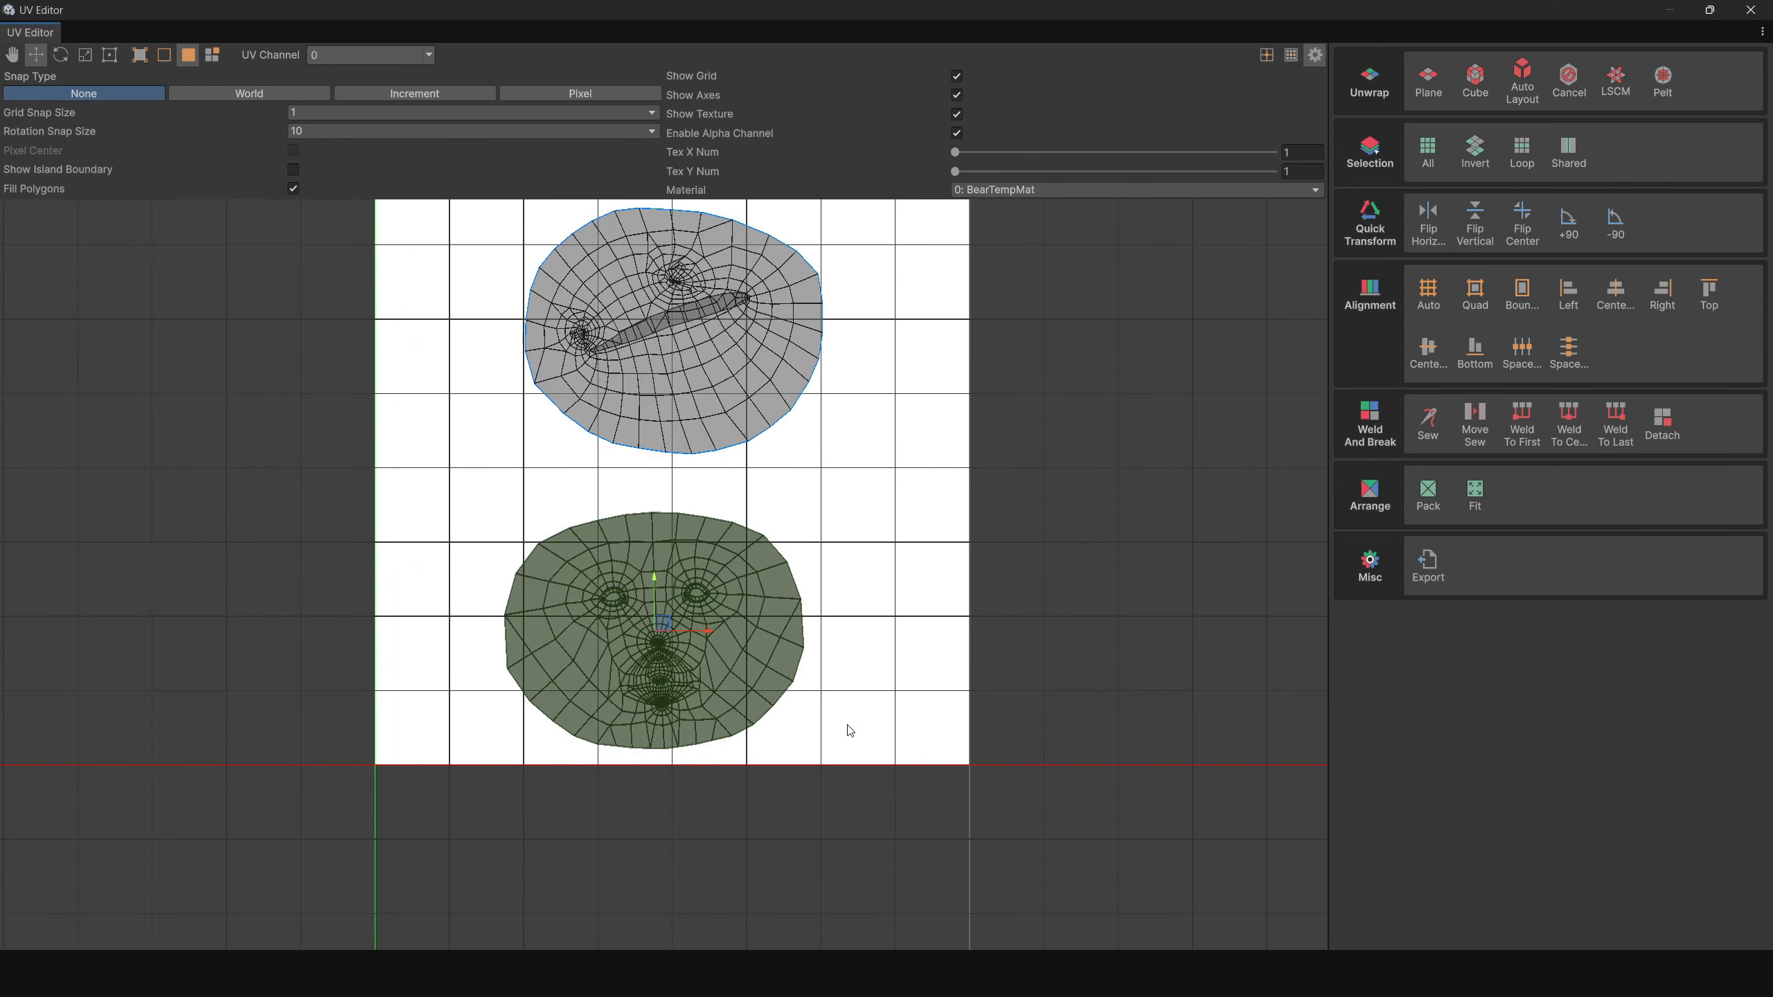
pyautogui.scroll(5, 850, 730)
pyautogui.scroll(-1, 839, 714)
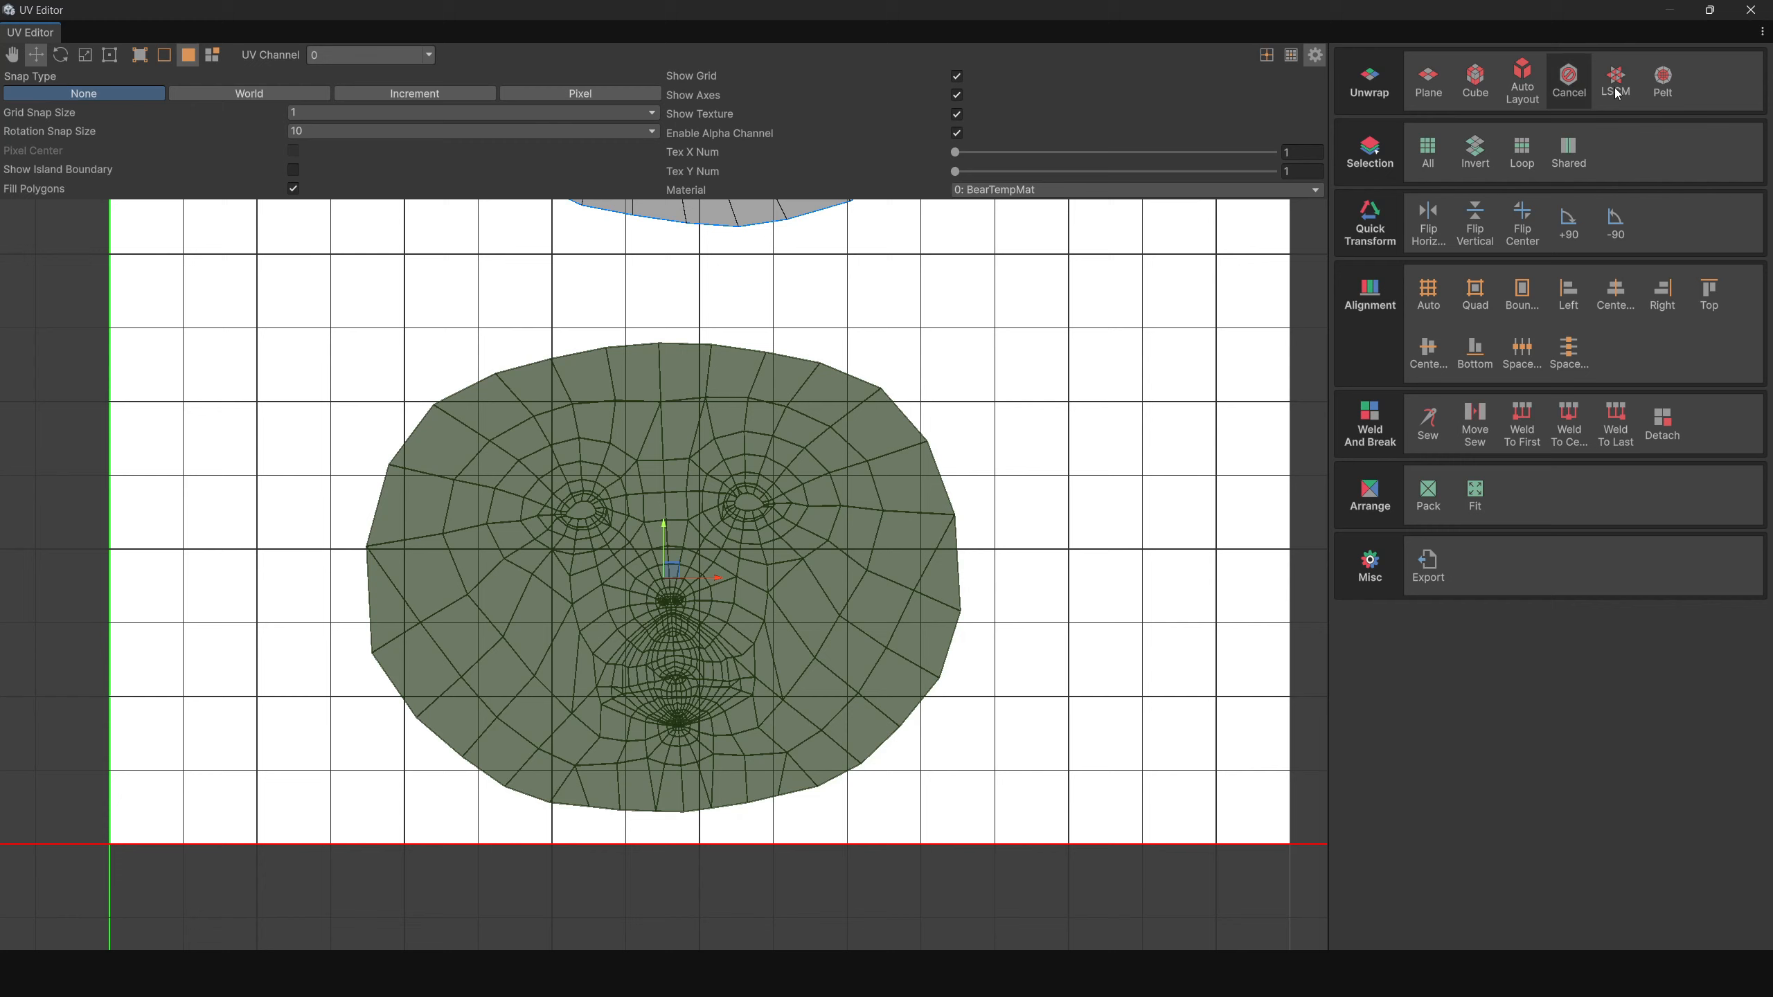
pyautogui.click(1668, 86)
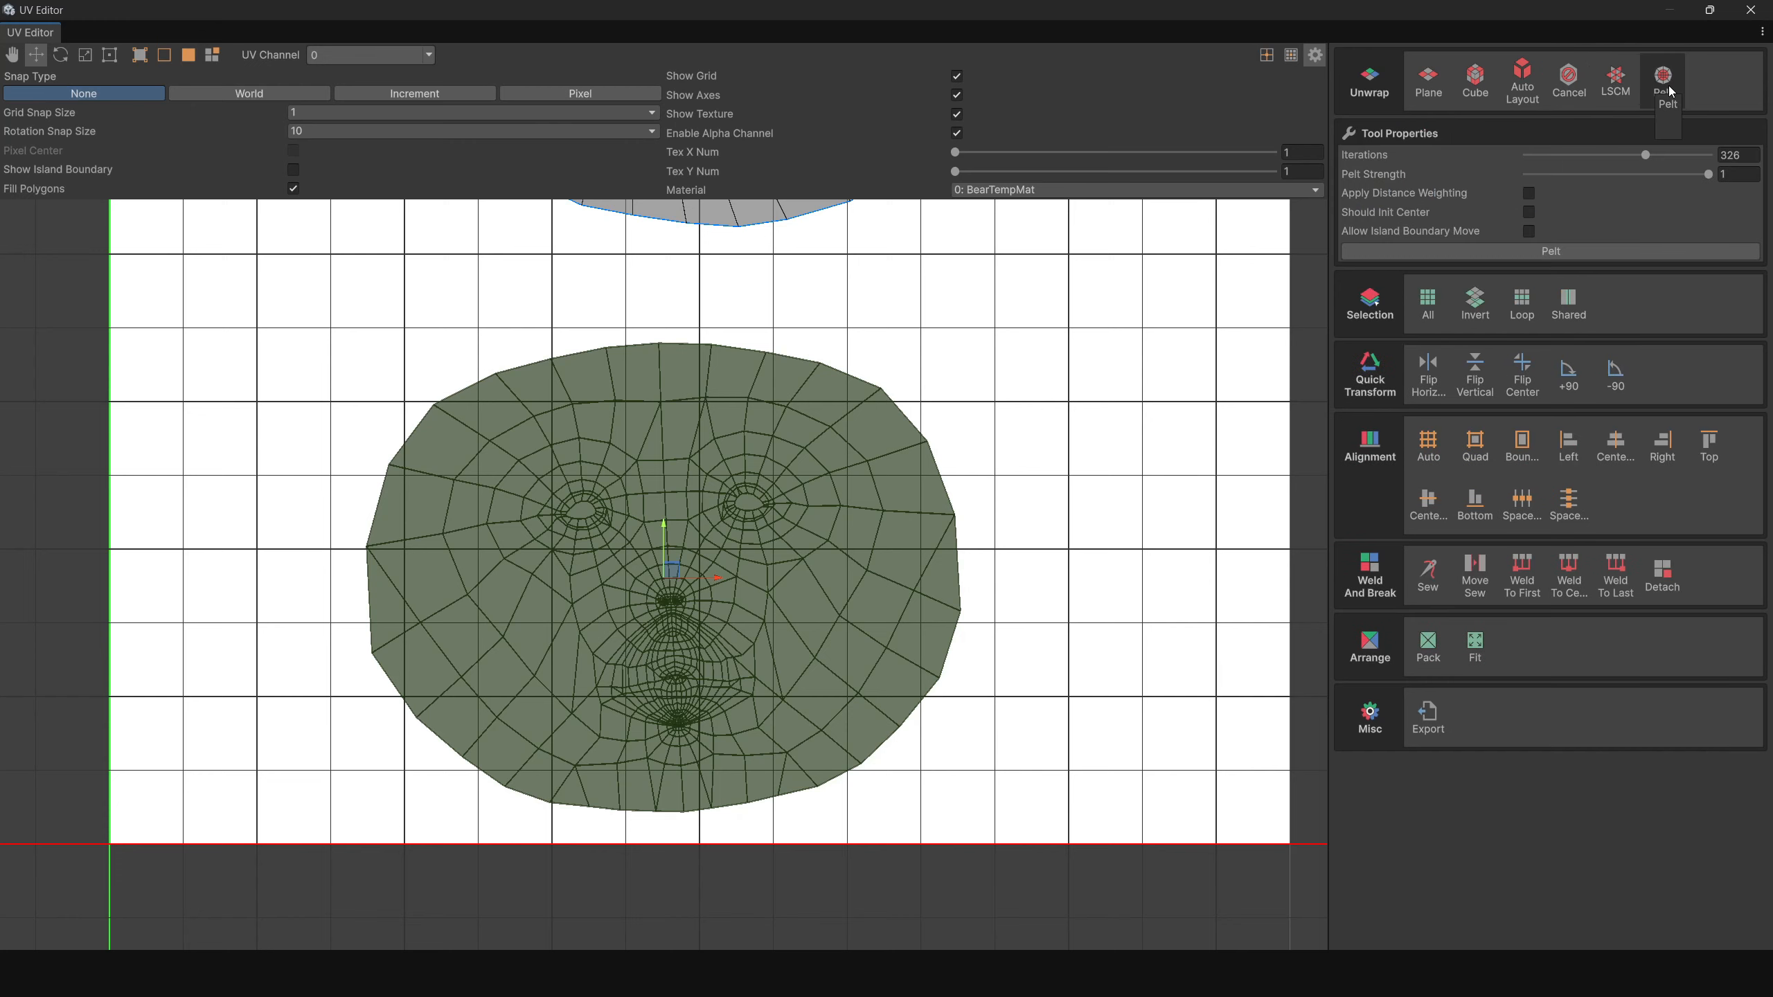